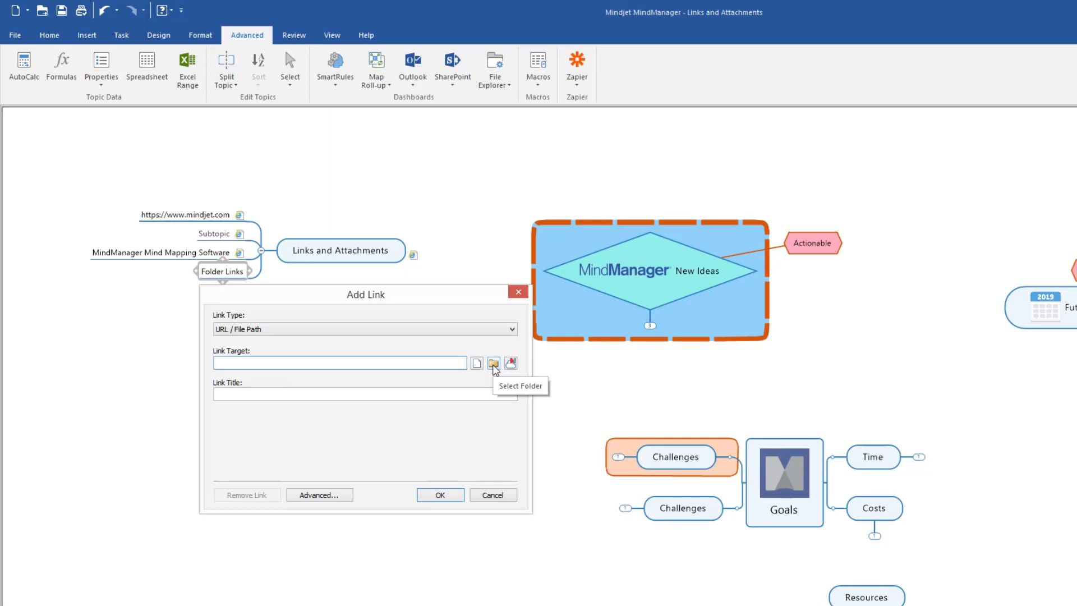
- Link the Folder Links topic to the MindManager folder inside Links and Attachment Sample Folders
{"action": "left_click", "coordinate": [493, 365]}
{"action": "left_click", "coordinate": [331, 414]}
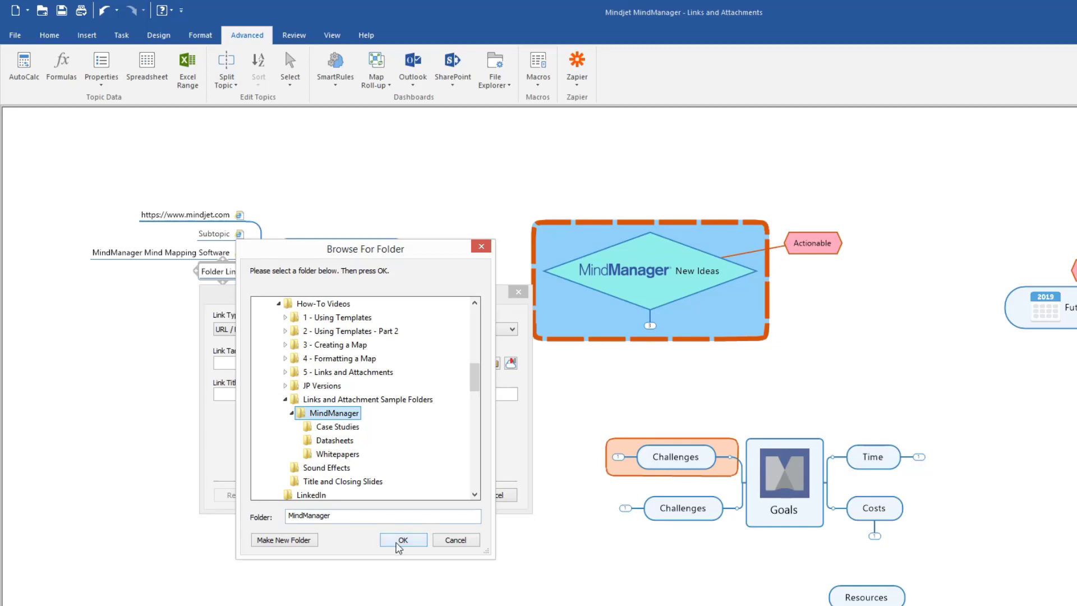
{"action": "left_click", "coordinate": [397, 542]}
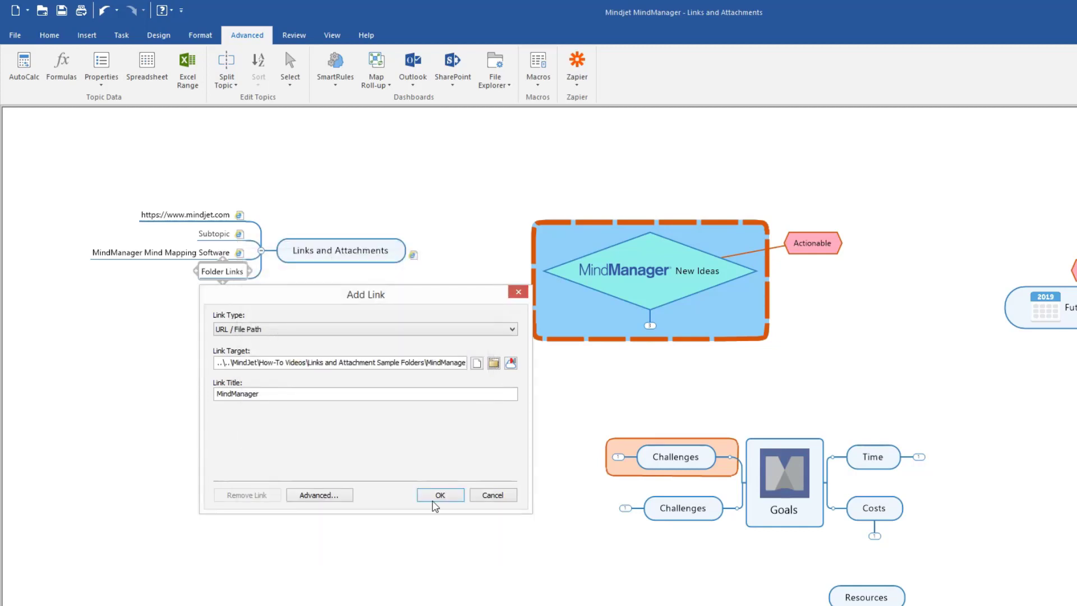
{"action": "left_click", "coordinate": [438, 496]}
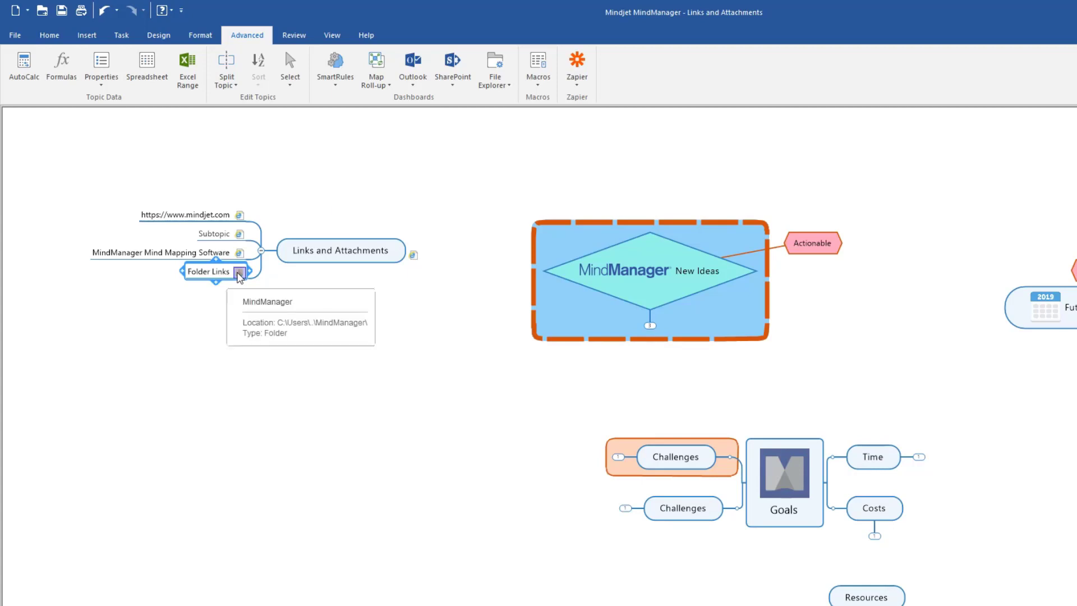
- Open the linked folder's Case Studies subfolder and add all its PDF files to Folder Links as topic links
{"action": "left_click", "coordinate": [238, 277]}
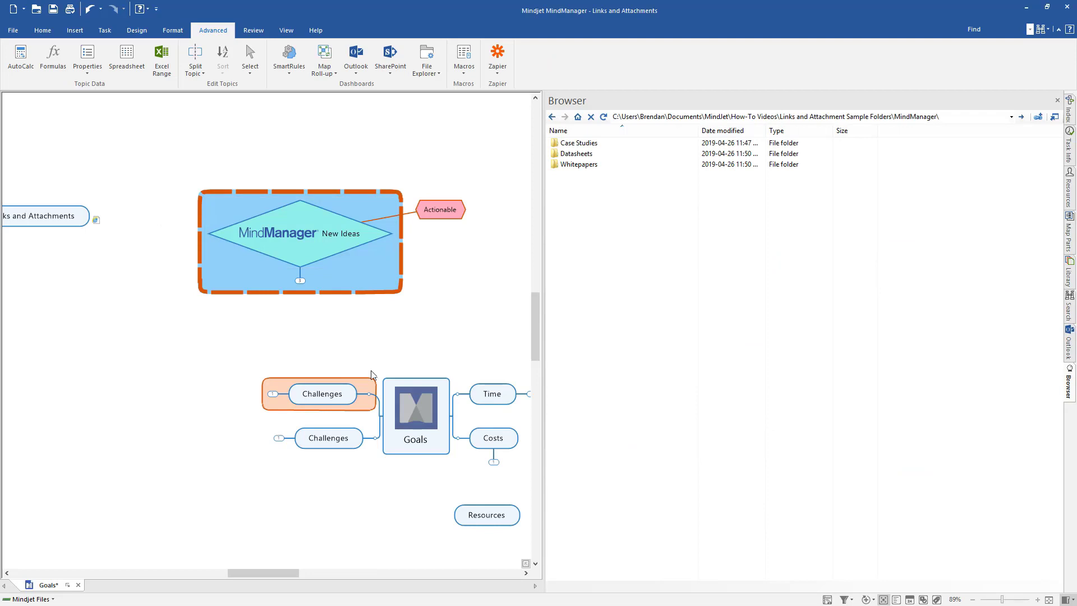
{"action": "double_click", "coordinate": [594, 145]}
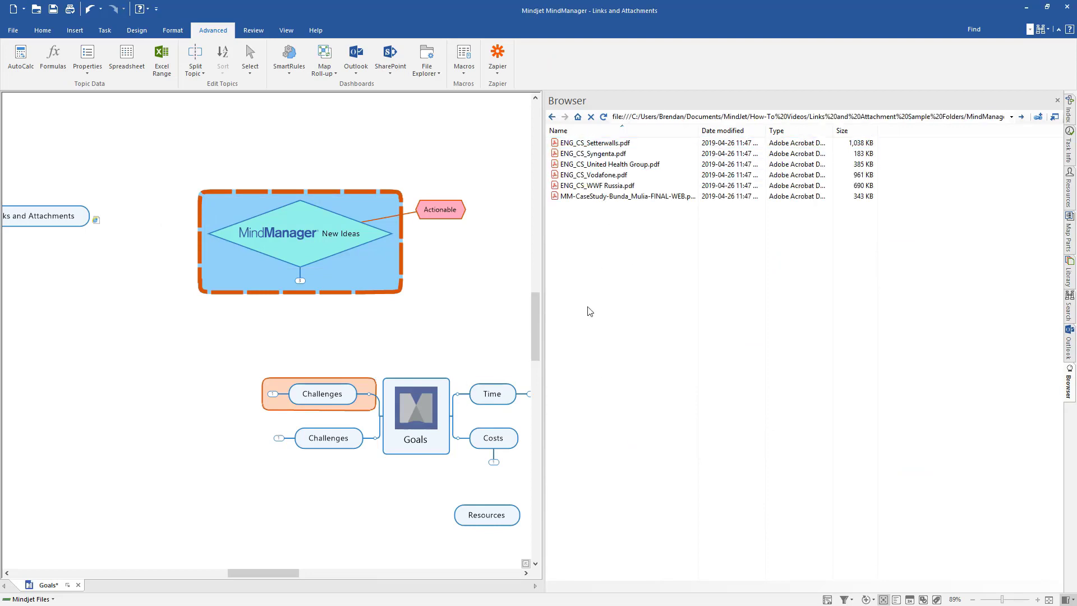
{"action": "left_click_drag", "start_coordinate": [283, 573], "coordinate": [245, 579]}
{"action": "left_click_drag", "start_coordinate": [636, 229], "coordinate": [201, 244]}
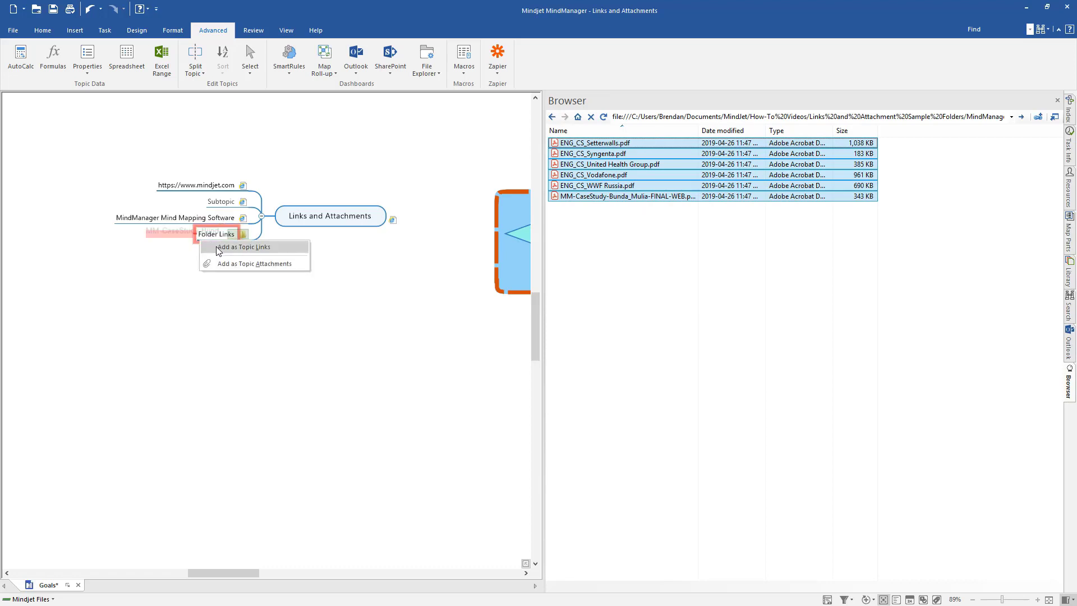
{"action": "left_click", "coordinate": [219, 250]}
{"action": "left_click", "coordinate": [196, 357]}
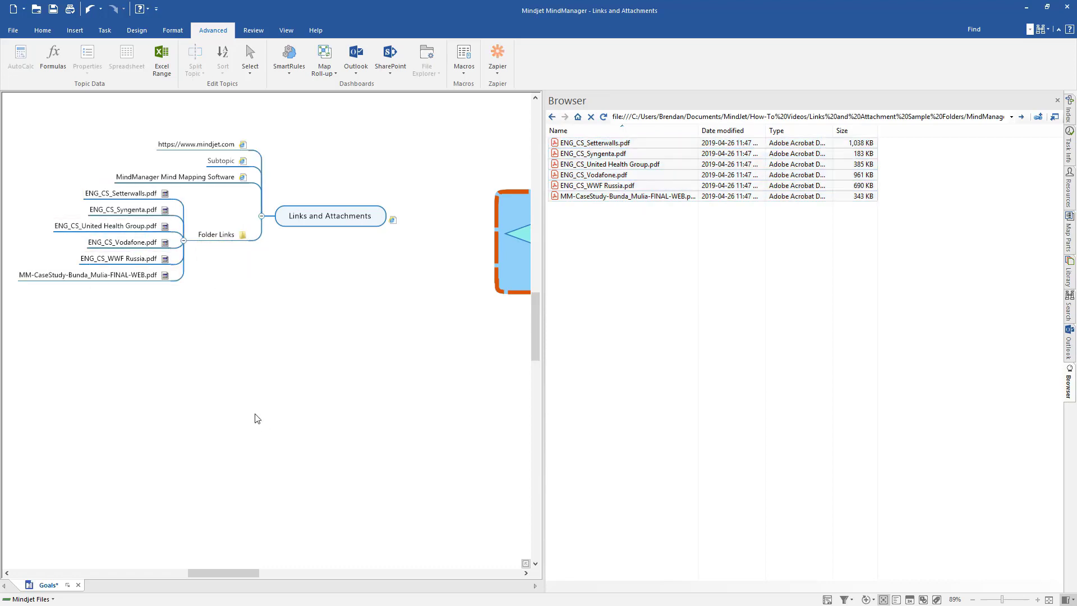
- View the linked MM-CaseStudy-Bunda_Mulia-FINAL-WEB.pdf in the built-in browser, close it and collapse the Folder Links branch
{"action": "left_click", "coordinate": [165, 275]}
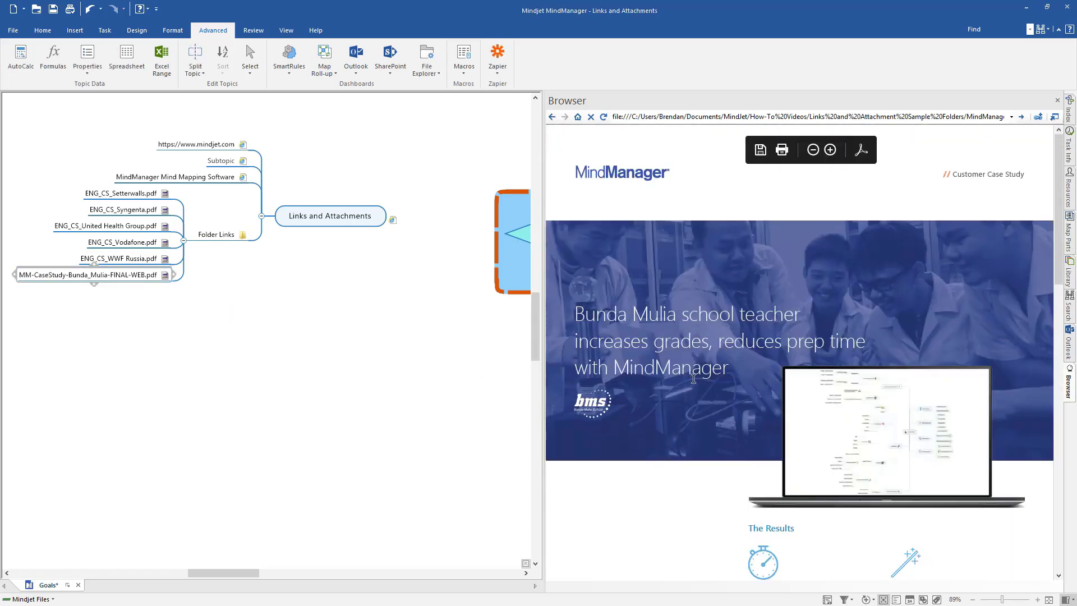
{"action": "left_click", "coordinate": [1058, 100]}
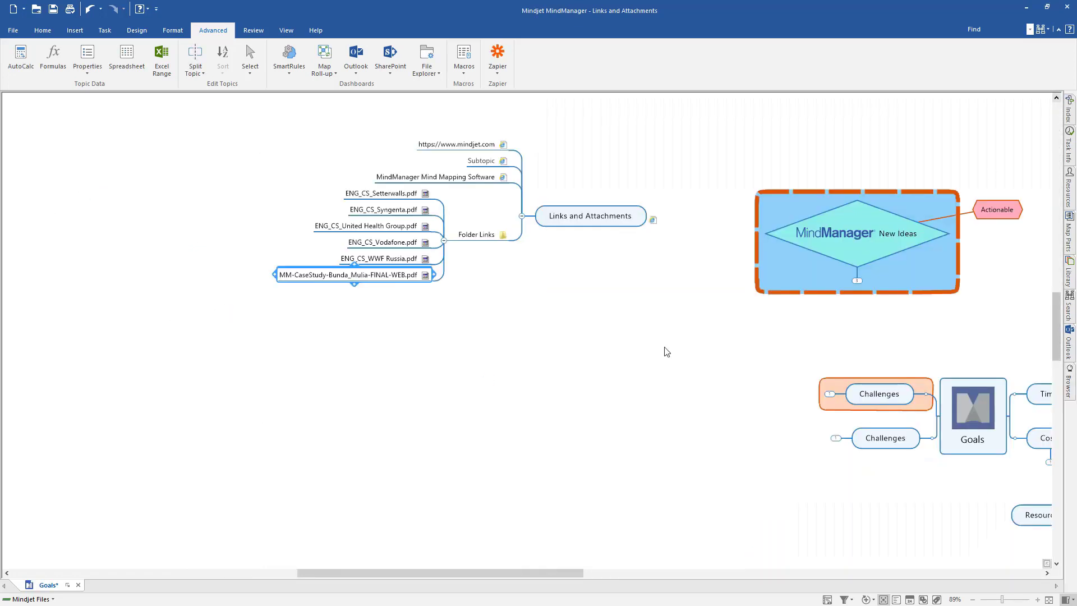
{"action": "left_click", "coordinate": [443, 241]}
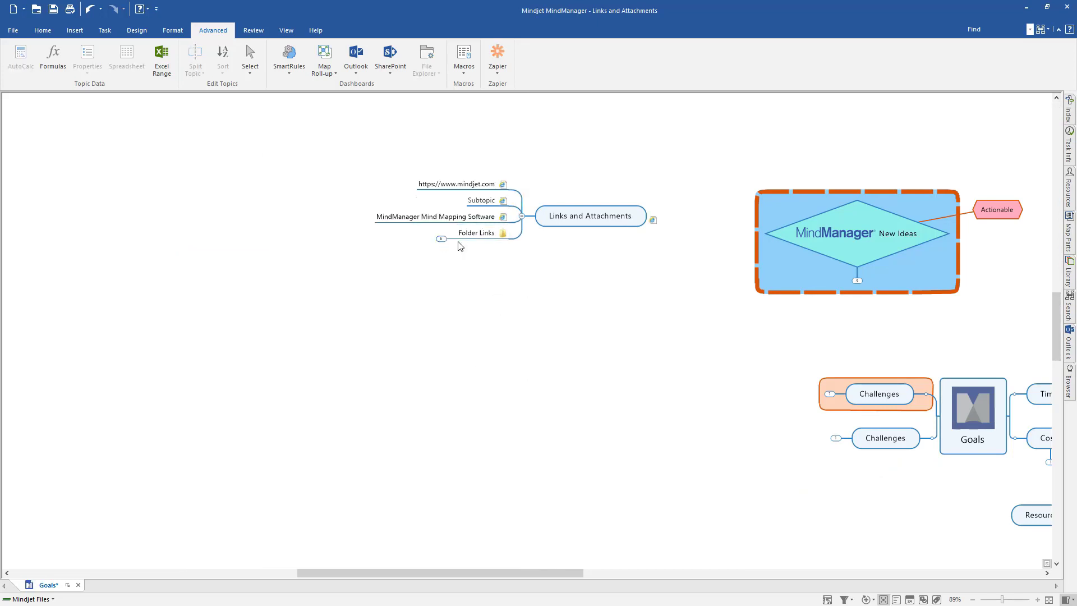
- Add a subtopic named "File Explorer Links" below Folder Links in the Links and Attachments branch
{"action": "left_click", "coordinate": [477, 235]}
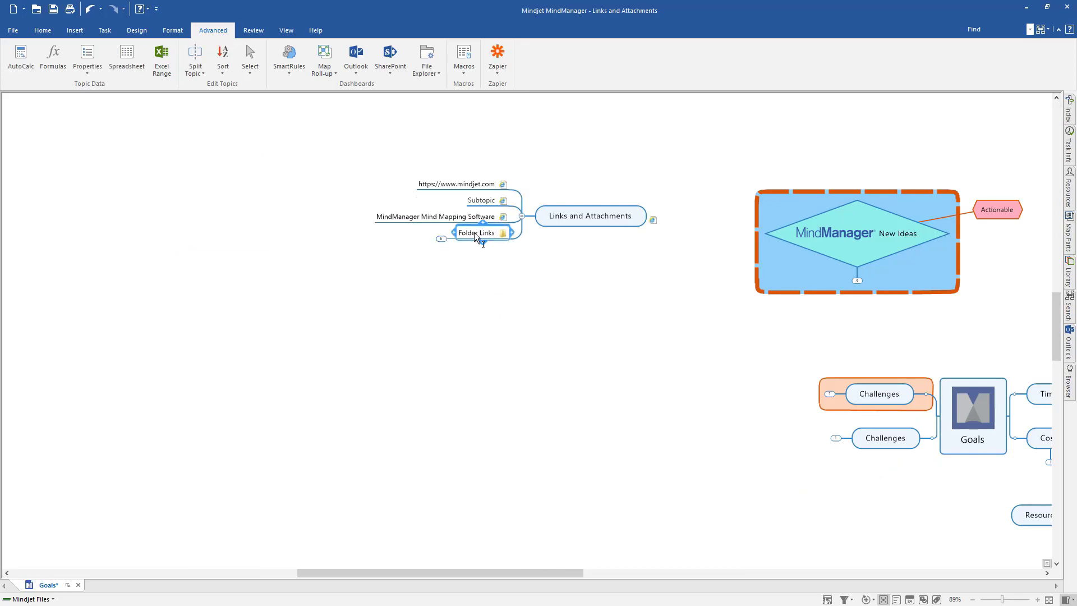
{"action": "key", "text": "Return"}
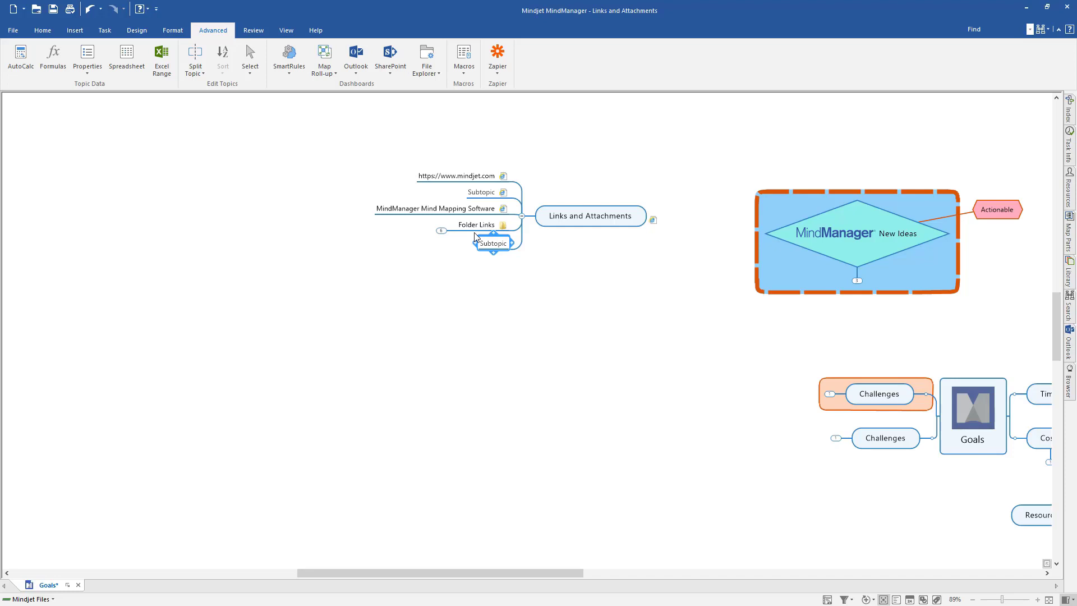
{"action": "type", "text": "Fi"}
{"action": "type", "text": "le Exp"}
{"action": "type", "text": "lorer Lib"}
{"action": "type", "text": "ks"}
{"action": "key", "text": "Return"}
{"action": "left_click", "coordinate": [488, 260]}
{"action": "left_click", "coordinate": [488, 244]}
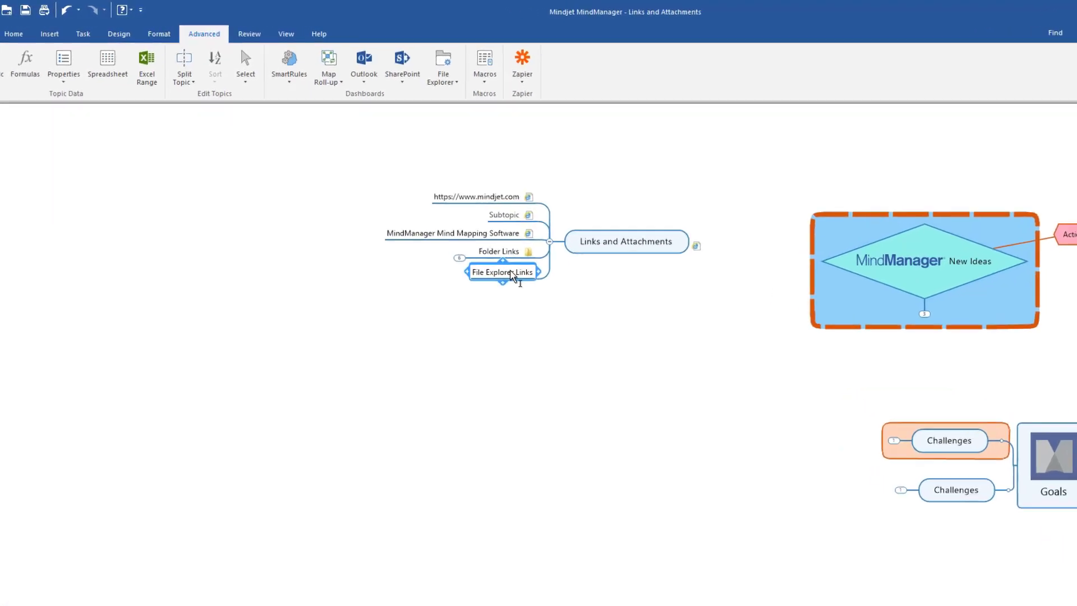
- Insert the files and folders of the sample MindManager directory under File Explorer Links as a File Explorer dashboard
{"action": "left_click", "coordinate": [481, 97]}
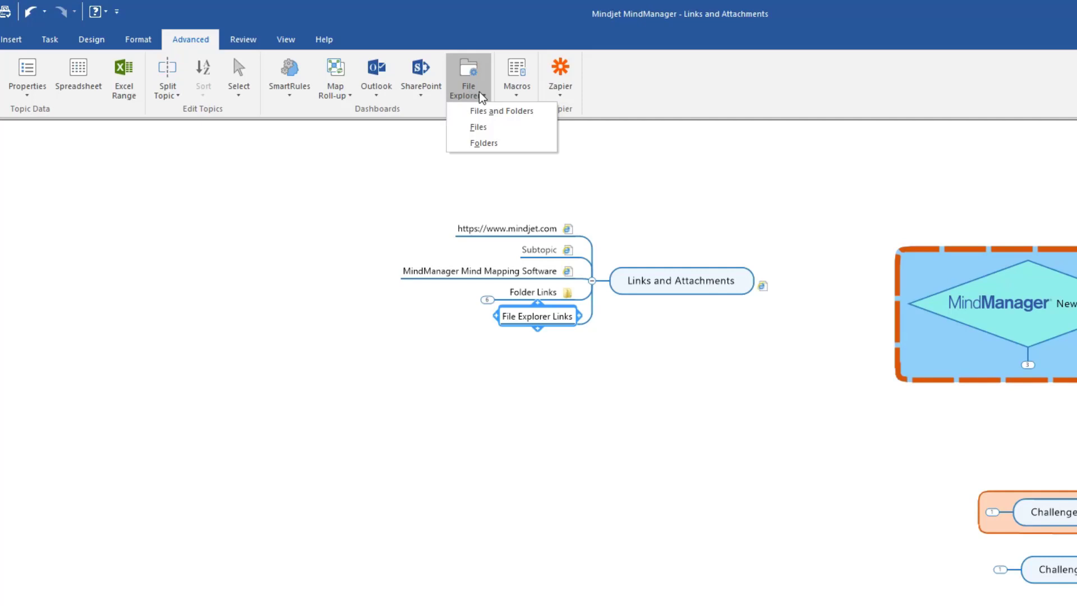
{"action": "left_click", "coordinate": [520, 113]}
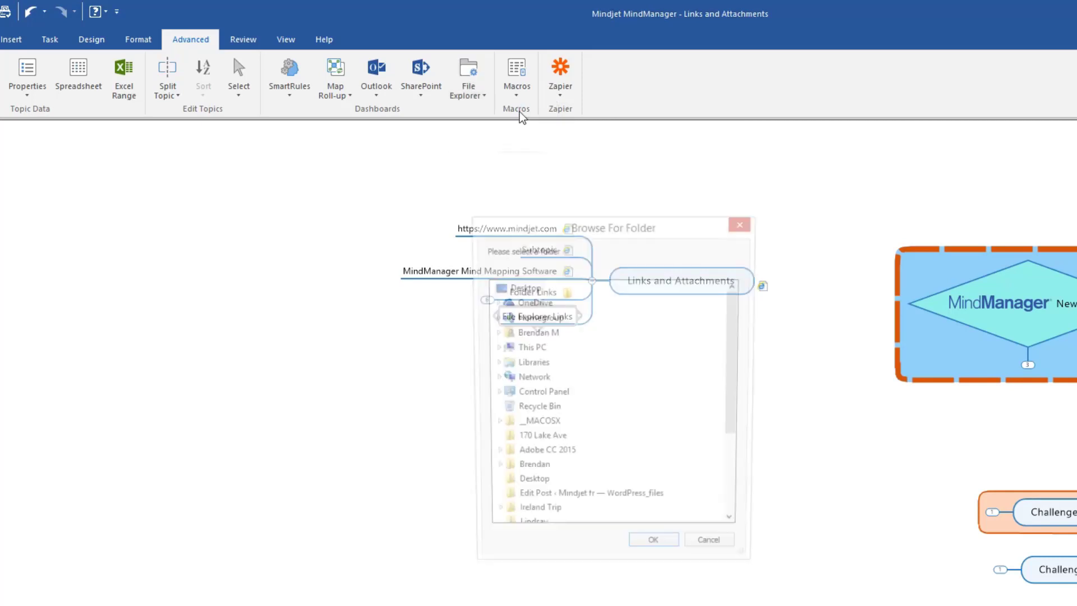
{"action": "left_click", "coordinate": [564, 456]}
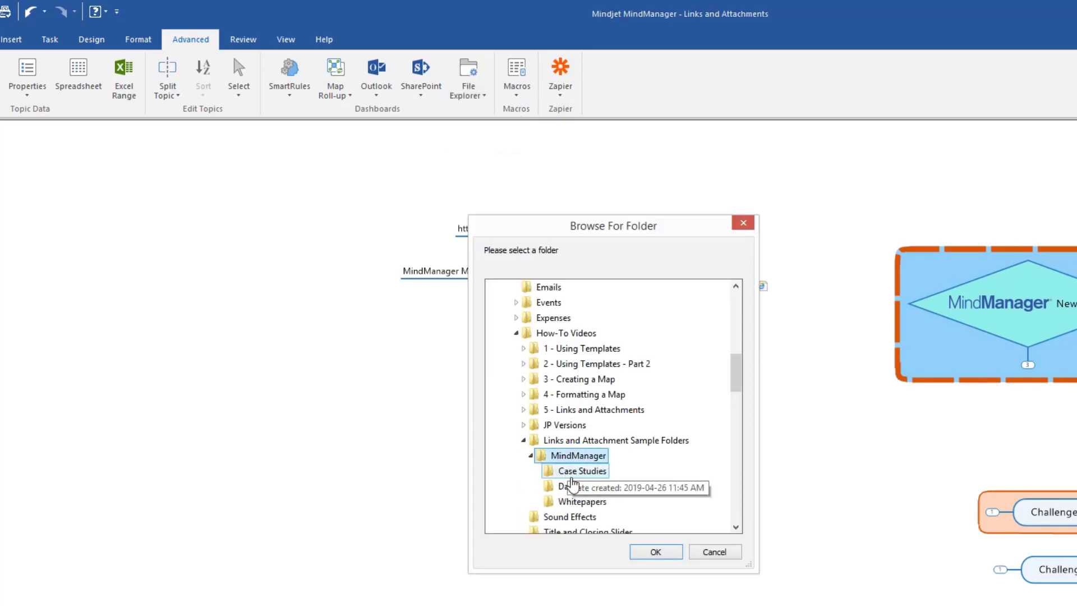
{"action": "left_click", "coordinate": [654, 553]}
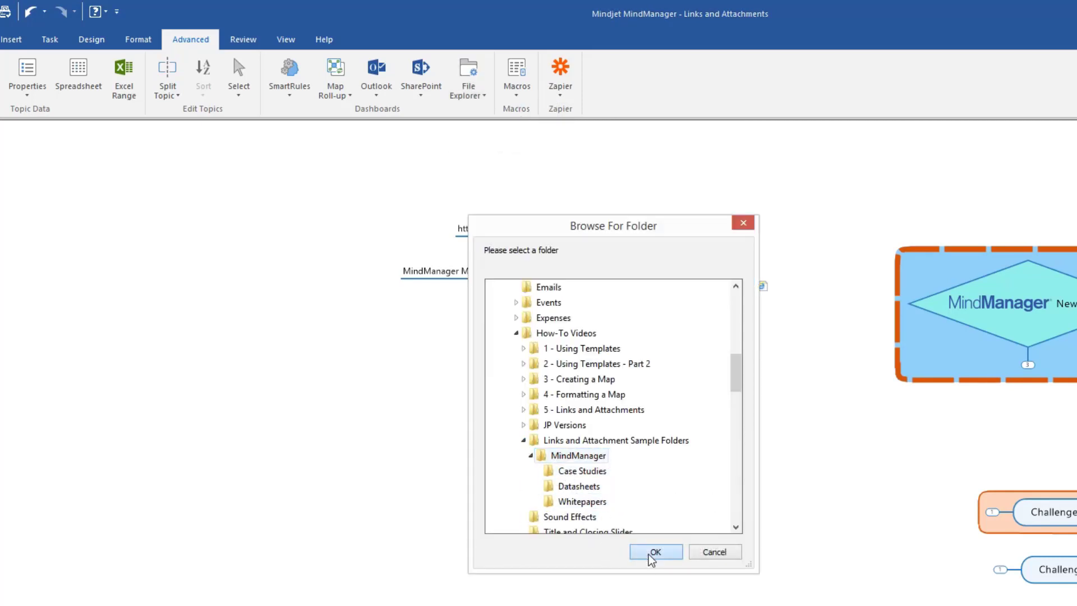
{"action": "left_click", "coordinate": [690, 530]}
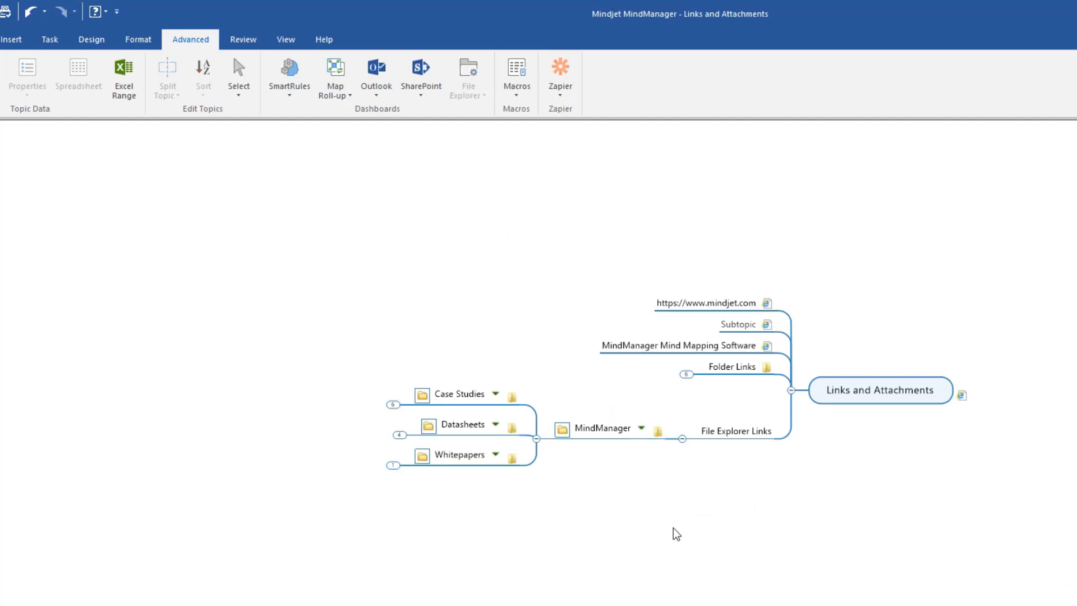
- Expand the property details of the MindManager and Case Studies folder topics
{"action": "left_click", "coordinate": [641, 428]}
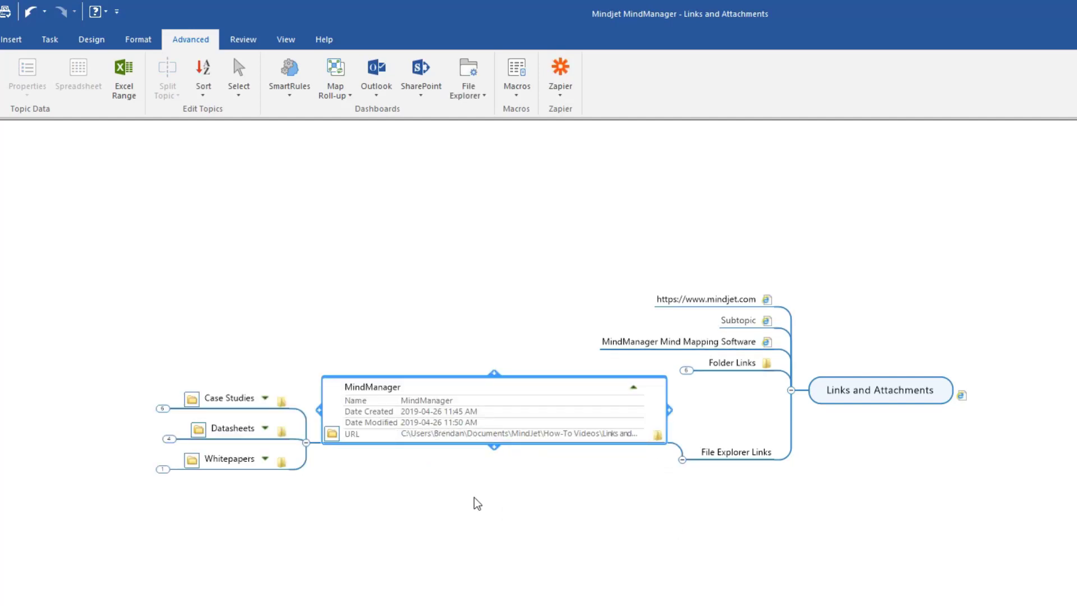
{"action": "left_click", "coordinate": [264, 398]}
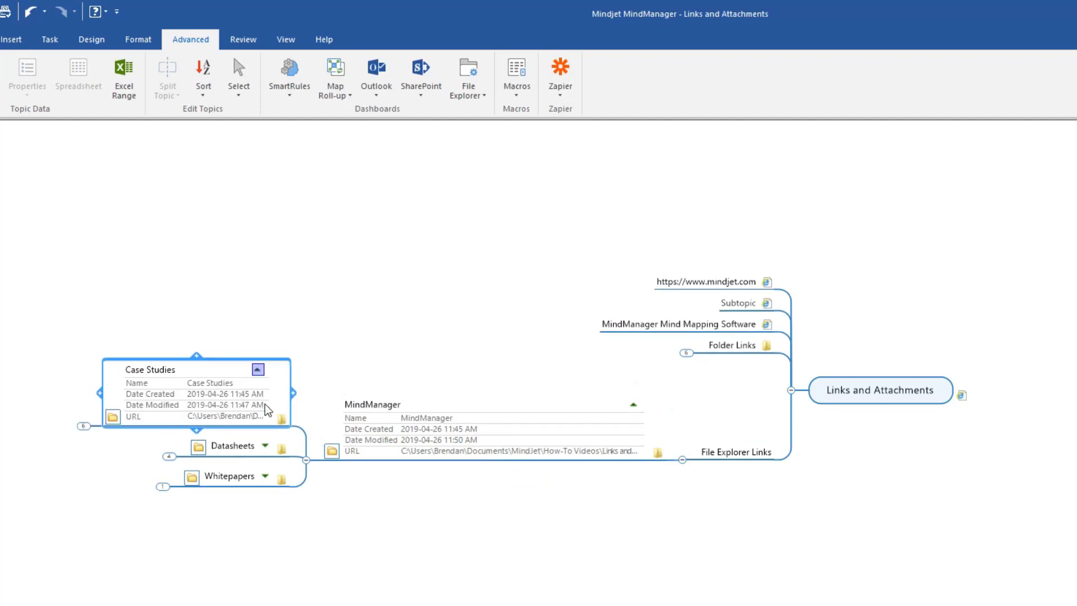
{"action": "left_click", "coordinate": [375, 562]}
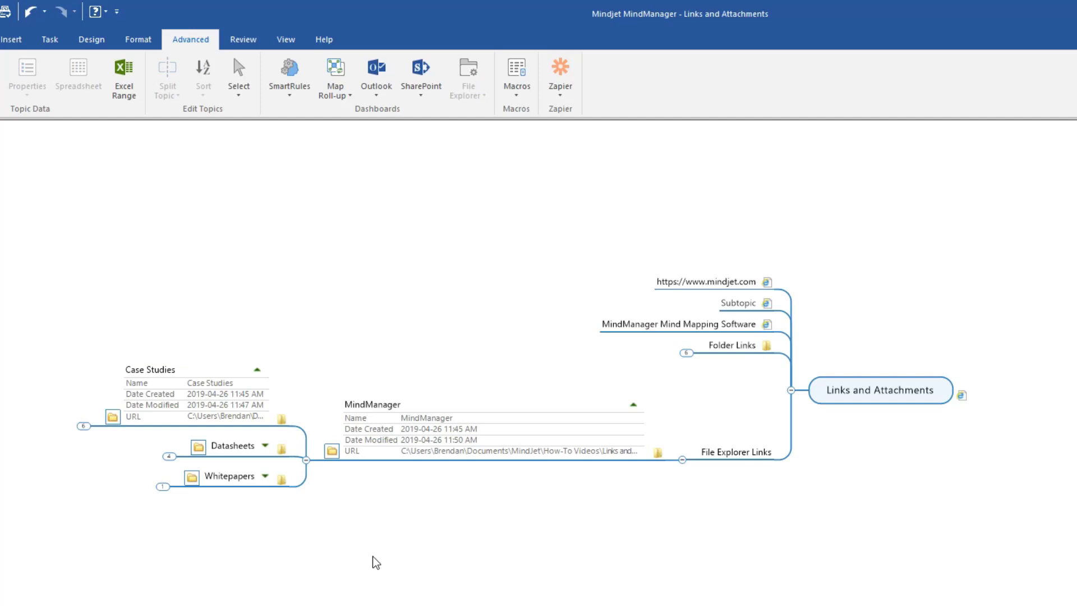
- Refresh the MindManager folder topic from File Explorer
{"action": "right_click", "coordinate": [337, 456]}
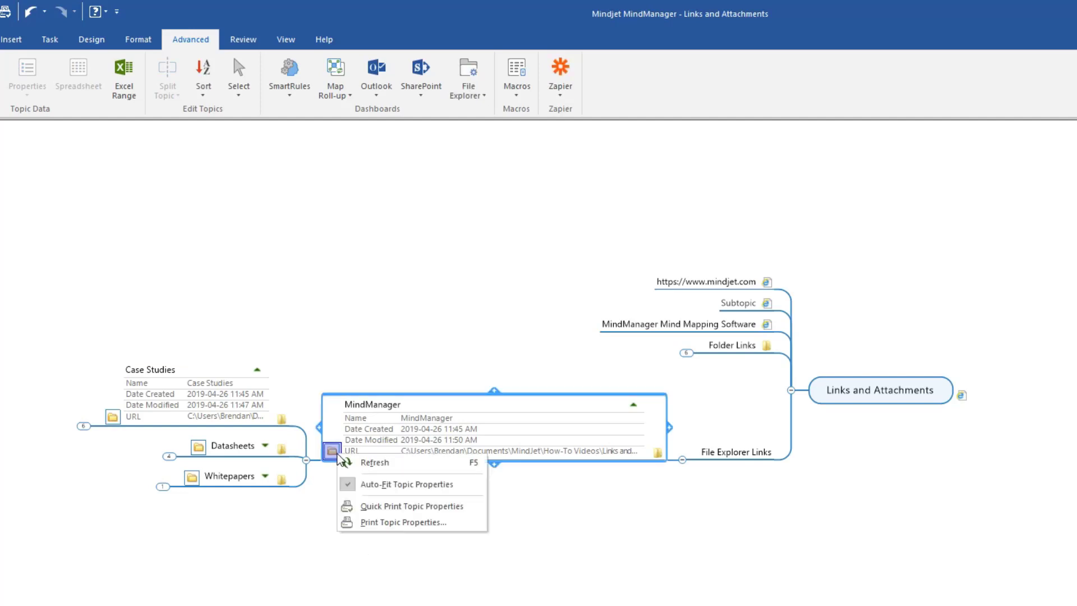
{"action": "left_click", "coordinate": [369, 465]}
{"action": "left_click", "coordinate": [371, 561]}
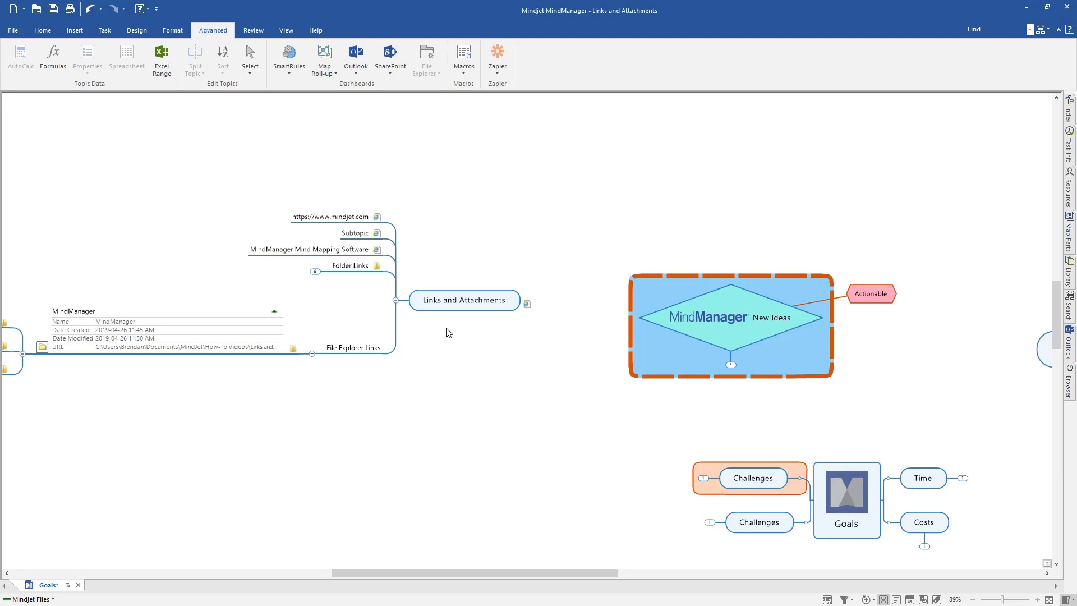
- Open the web link of the Links and Attachments topic outside MindManager and close the browser window
{"action": "left_click", "coordinate": [469, 300]}
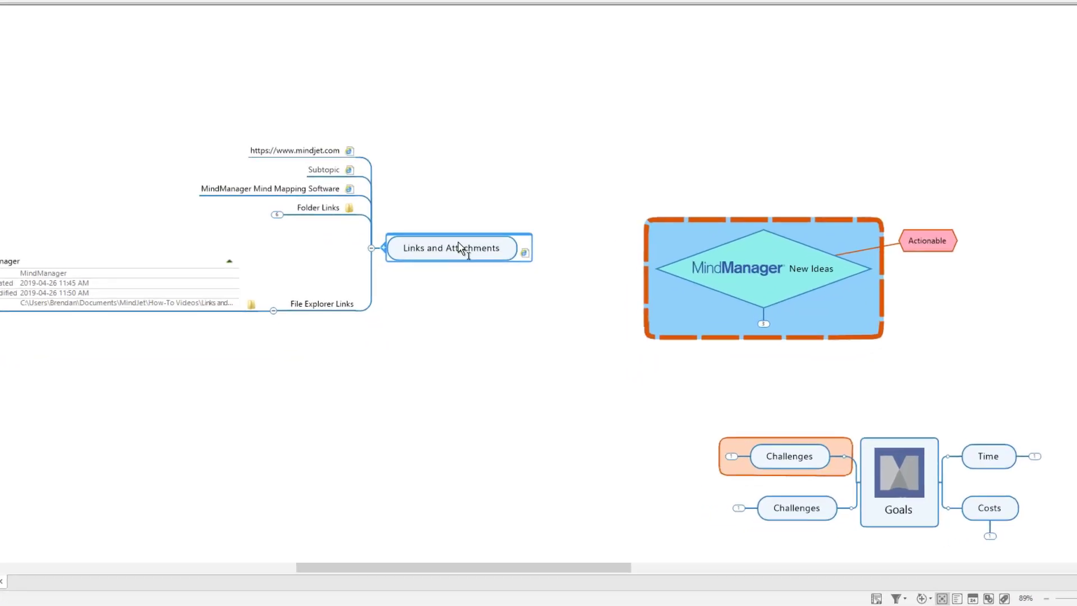
{"action": "right_click", "coordinate": [526, 254]}
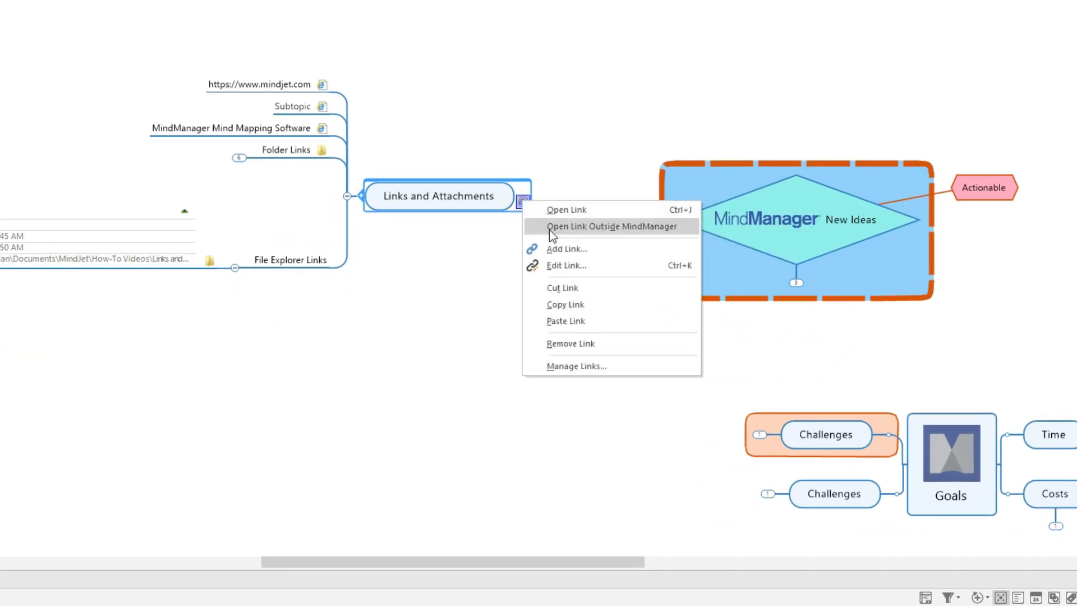
{"action": "left_click", "coordinate": [550, 230]}
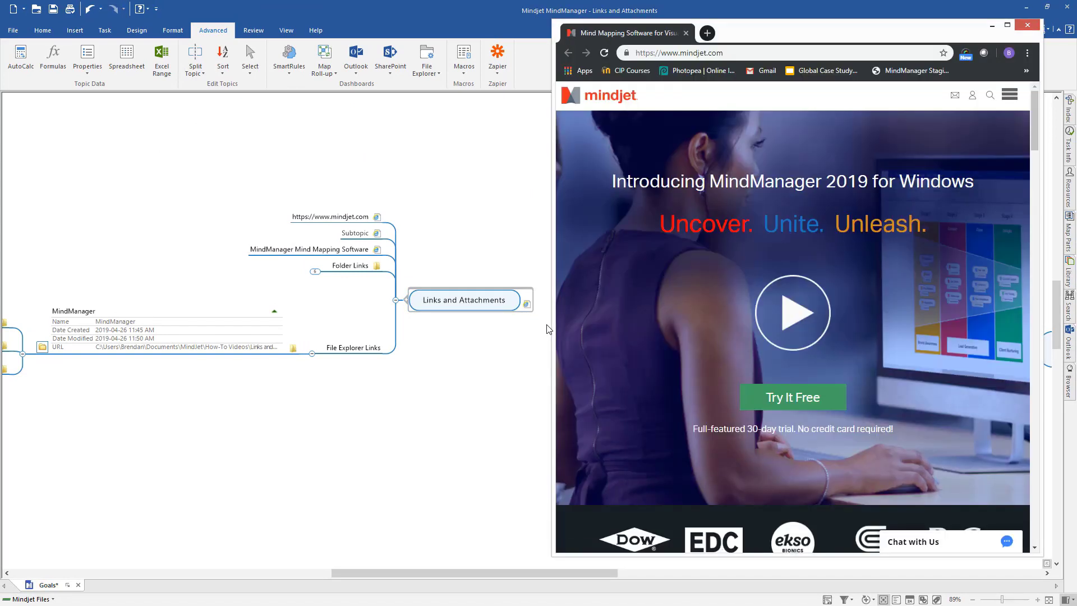
{"action": "left_click", "coordinate": [1026, 24]}
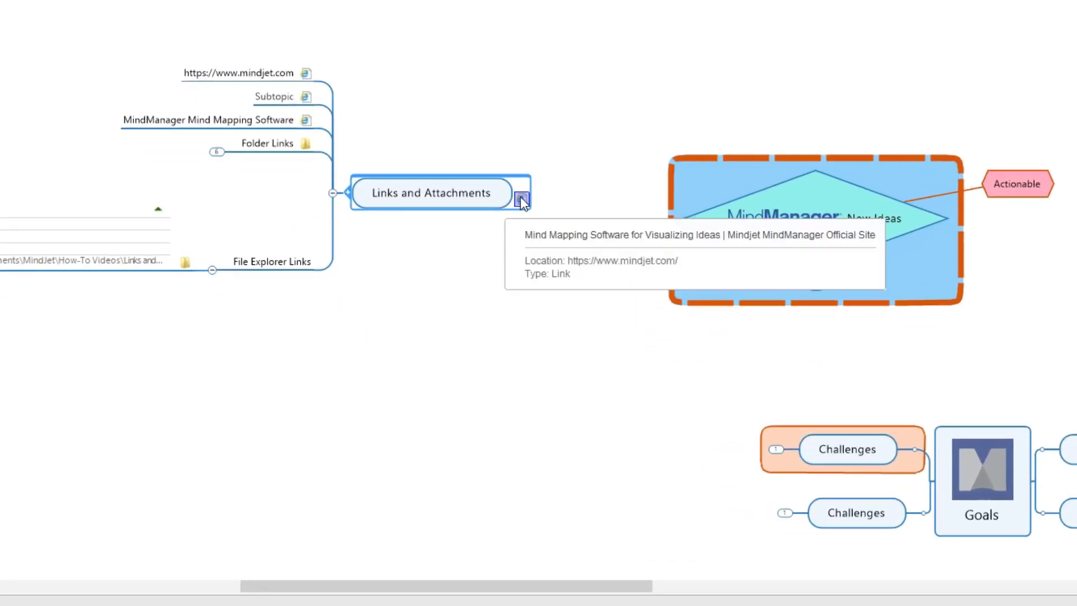
- Review the edit settings and options of the Links and Attachments topic's web link without changing anything
{"action": "right_click", "coordinate": [521, 200]}
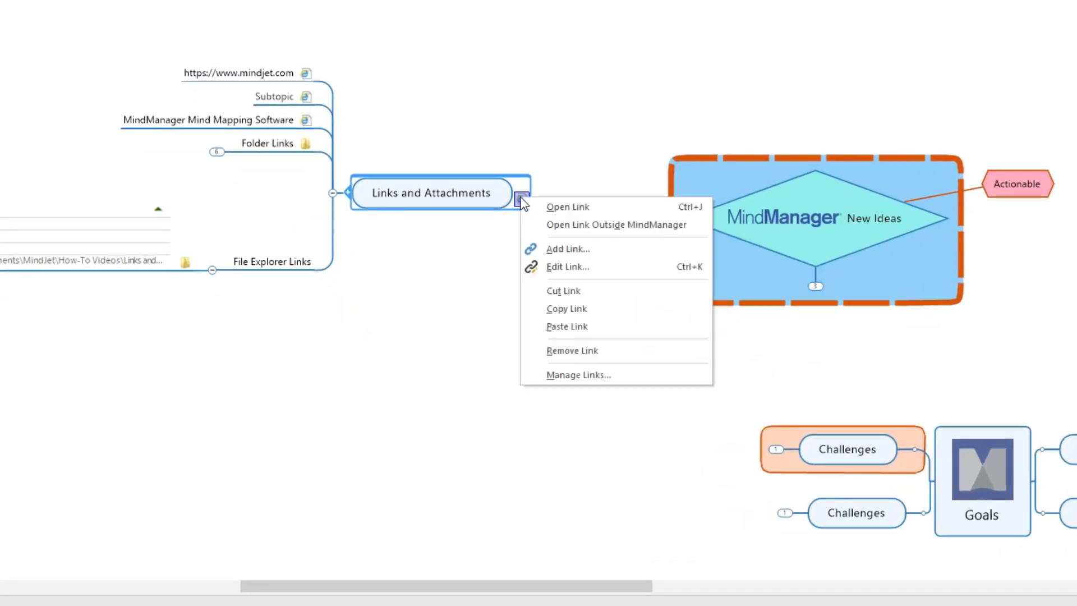
{"action": "left_click", "coordinate": [539, 268]}
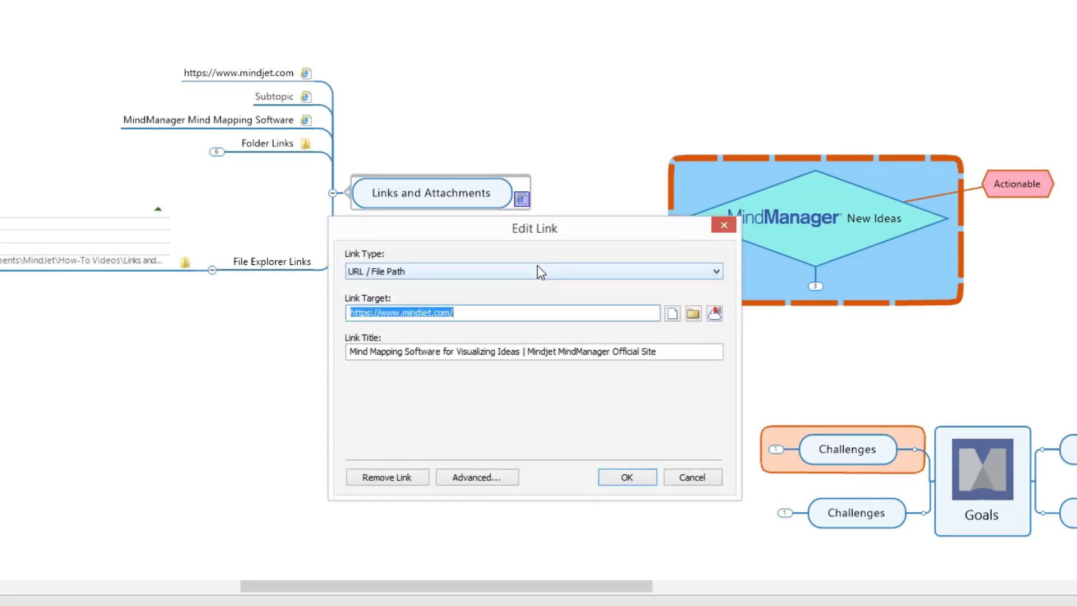
{"action": "left_click", "coordinate": [692, 478]}
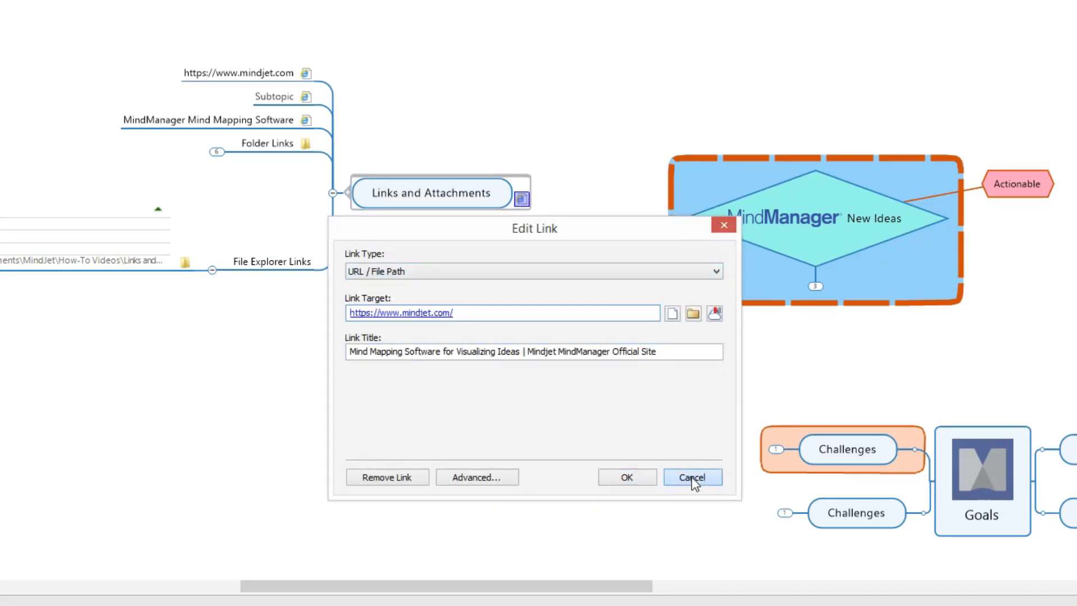
{"action": "right_click", "coordinate": [519, 202]}
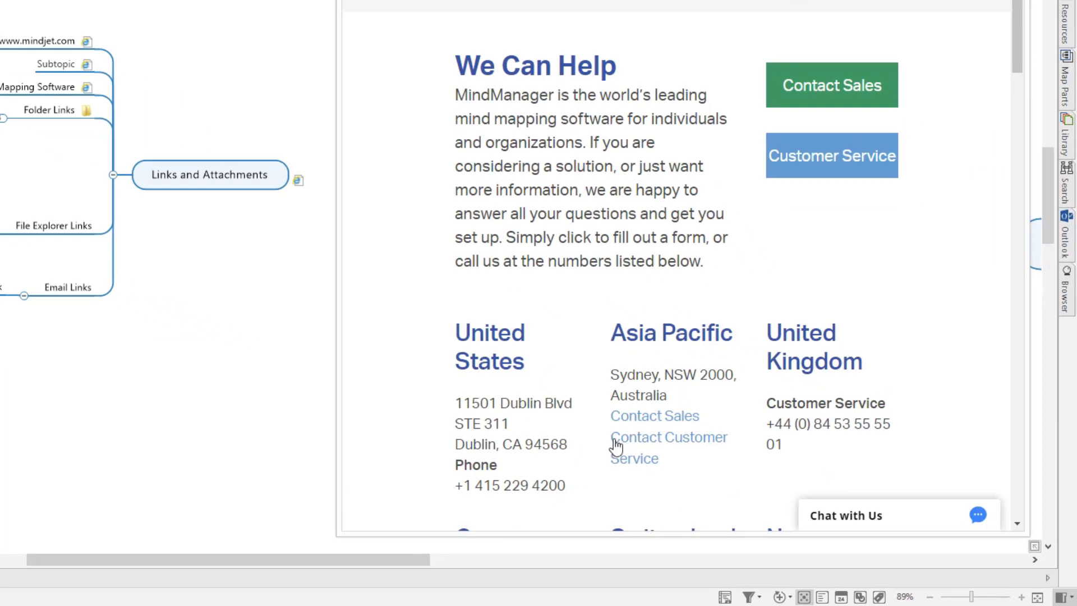
- Attach the website's Contact Customer Service e-mail link to the Email Links topic
{"action": "left_click_drag", "start_coordinate": [620, 440], "coordinate": [91, 298]}
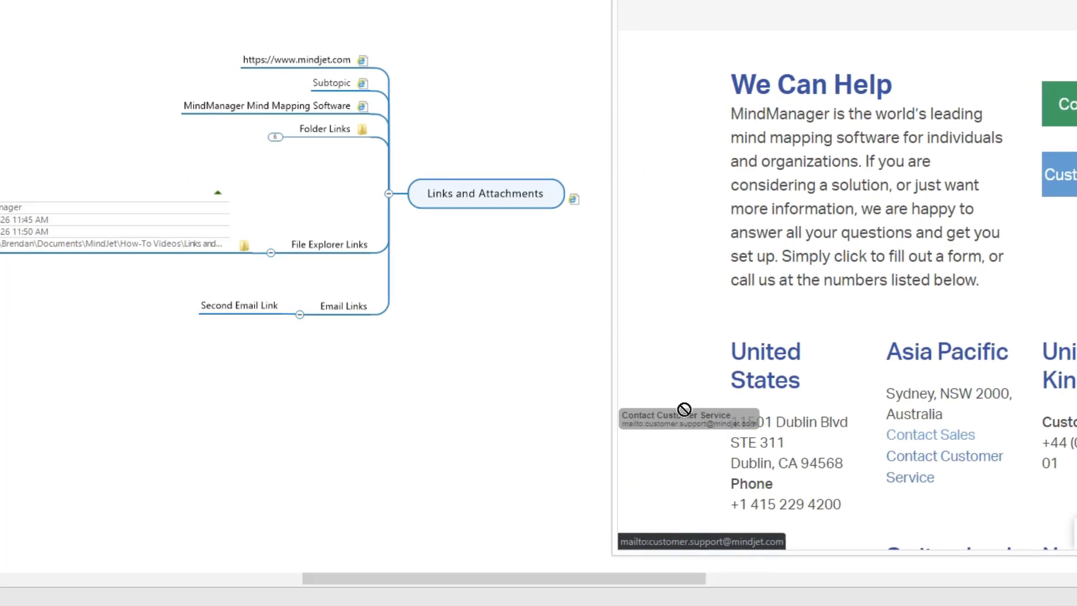
{"action": "left_click_drag", "start_coordinate": [533, 324], "coordinate": [528, 320]}
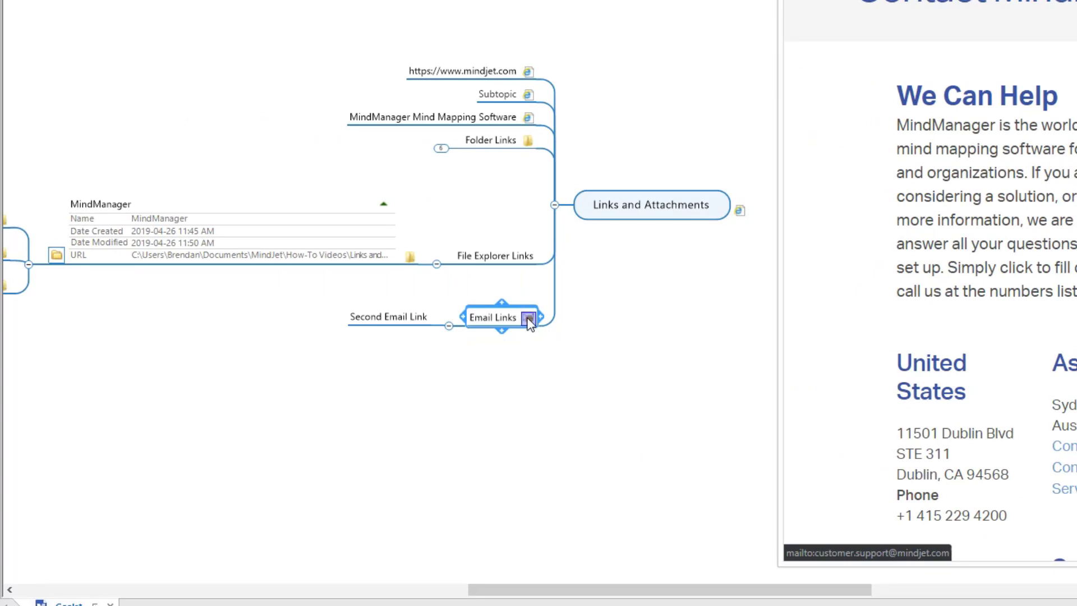
{"action": "mouse_move", "coordinate": [527, 318]}
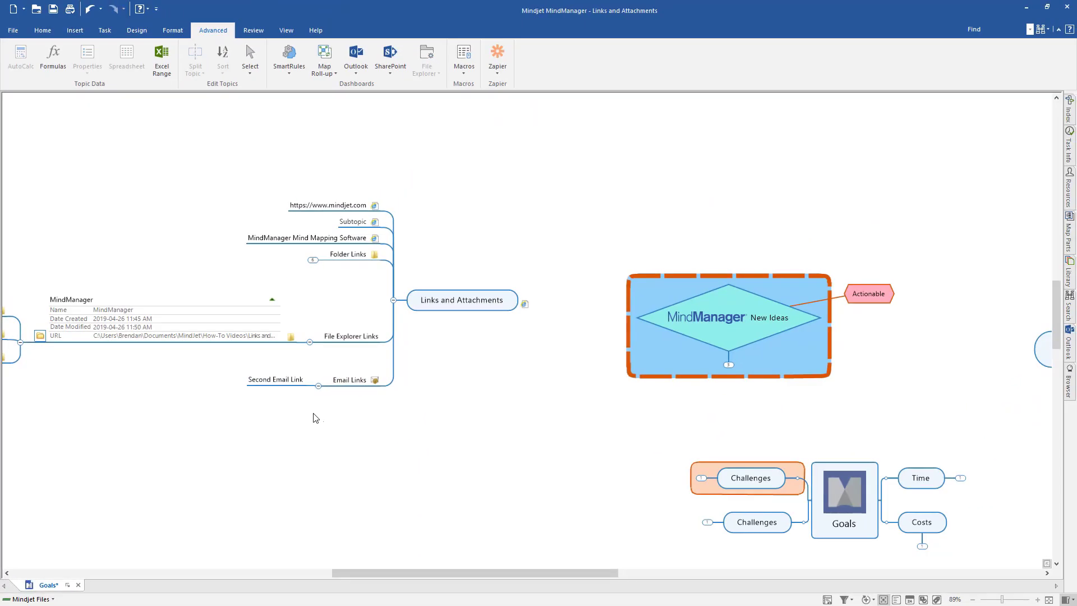
- Add an e-mail address link to the Second Email Link topic using the copied support address and the subject "Test Subject Line"
{"action": "right_click", "coordinate": [292, 385]}
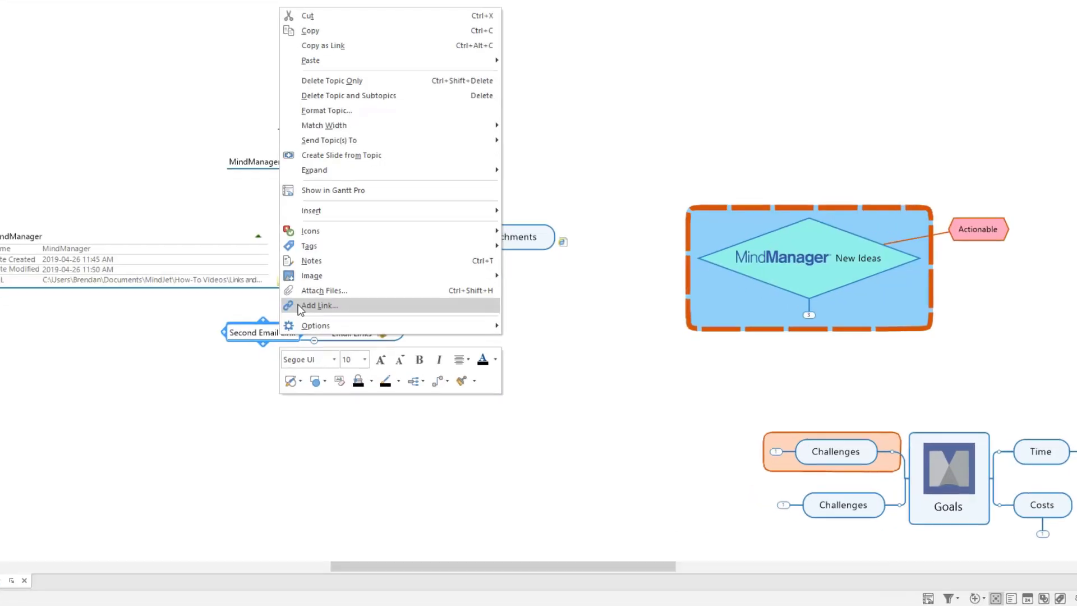
{"action": "left_click", "coordinate": [302, 358]}
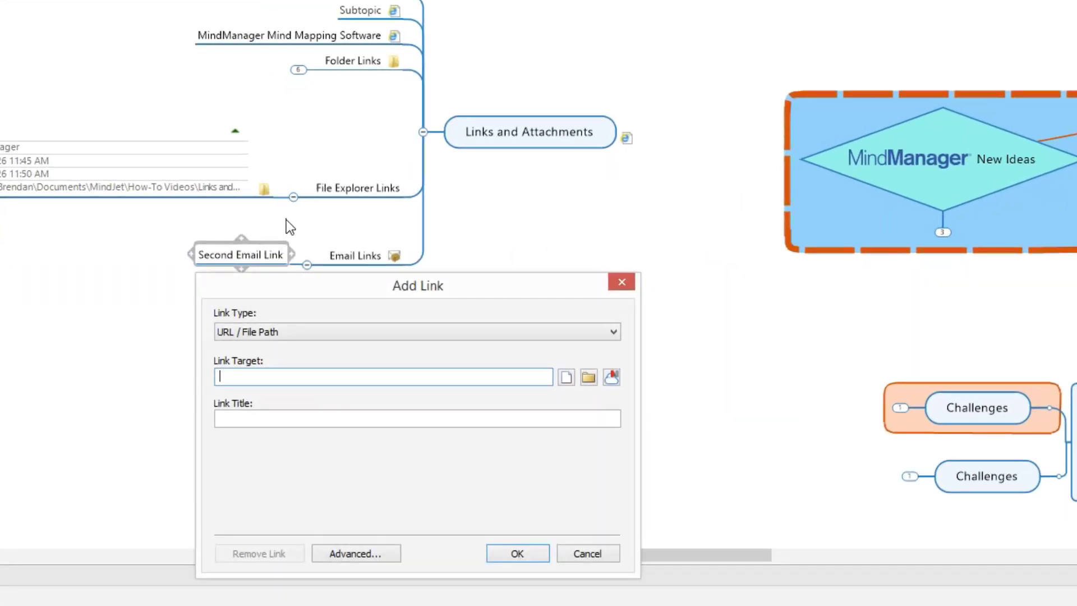
{"action": "left_click", "coordinate": [417, 326]}
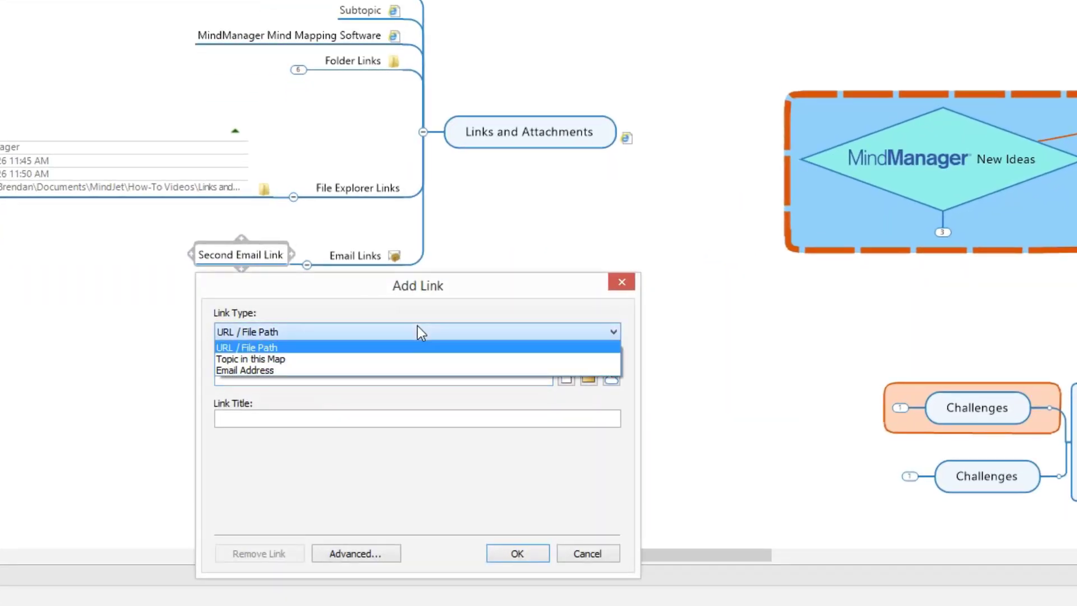
{"action": "left_click", "coordinate": [400, 370]}
{"action": "key", "text": "ctrl+v"}
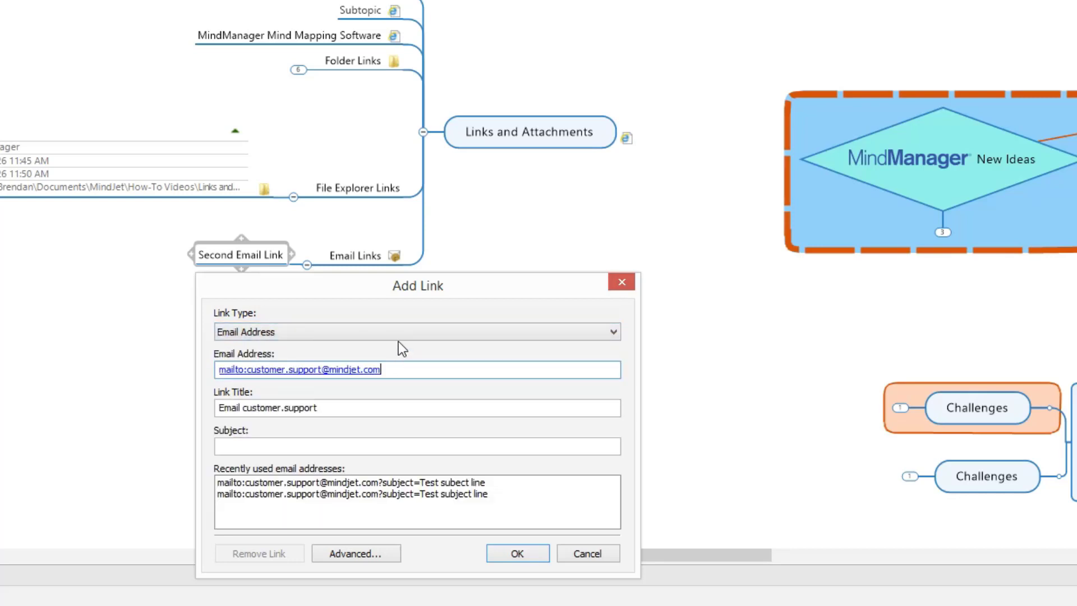
{"action": "left_click", "coordinate": [350, 445]}
{"action": "type", "text": "Test Subject"}
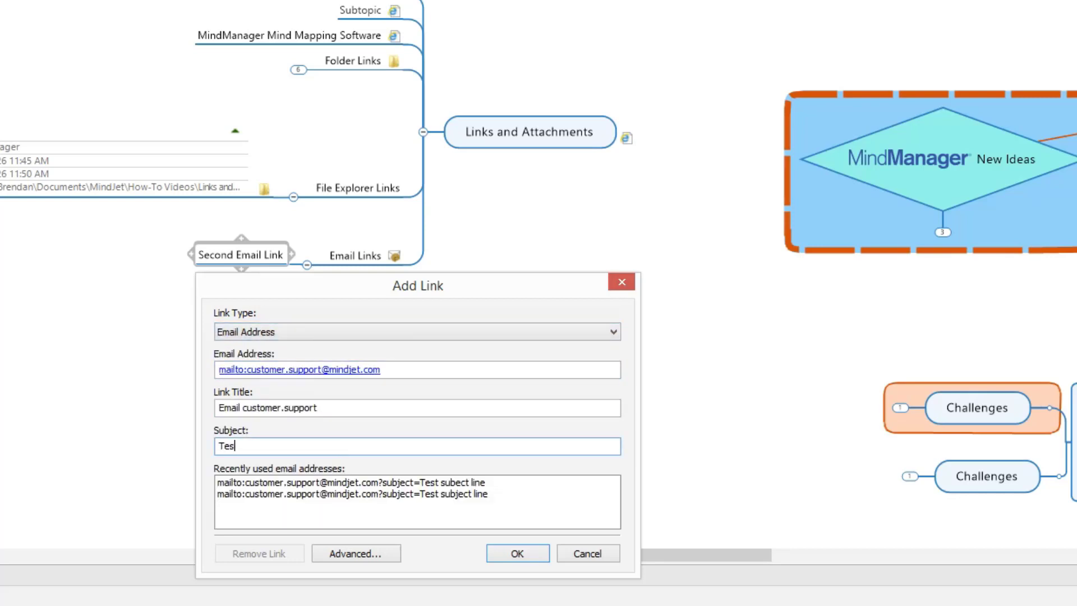
{"action": "type", "text": " Line"}
{"action": "left_click", "coordinate": [517, 554]}
- Edit the Folder Links topic's folder link so that its path is stored as absolute, and check the start of its target path
{"action": "mouse_move", "coordinate": [278, 256]}
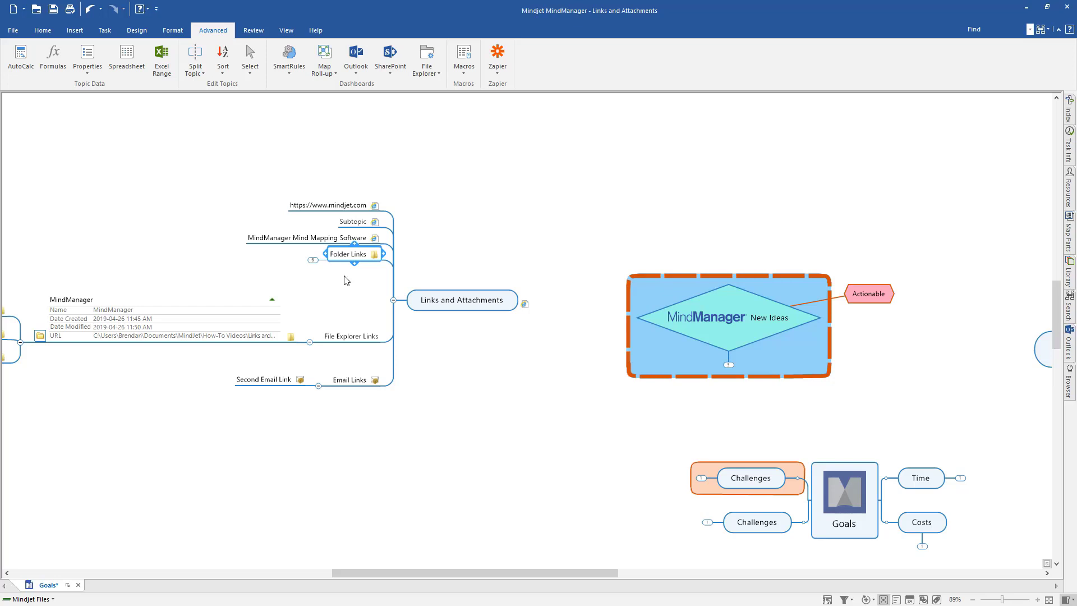
{"action": "right_click", "coordinate": [375, 255]}
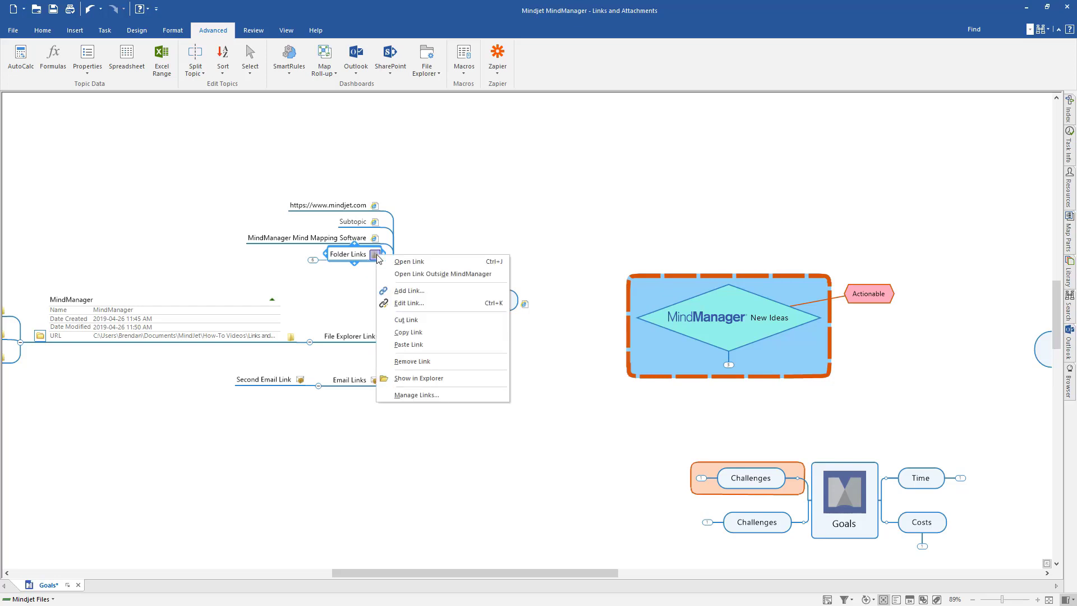
{"action": "left_click", "coordinate": [400, 303]}
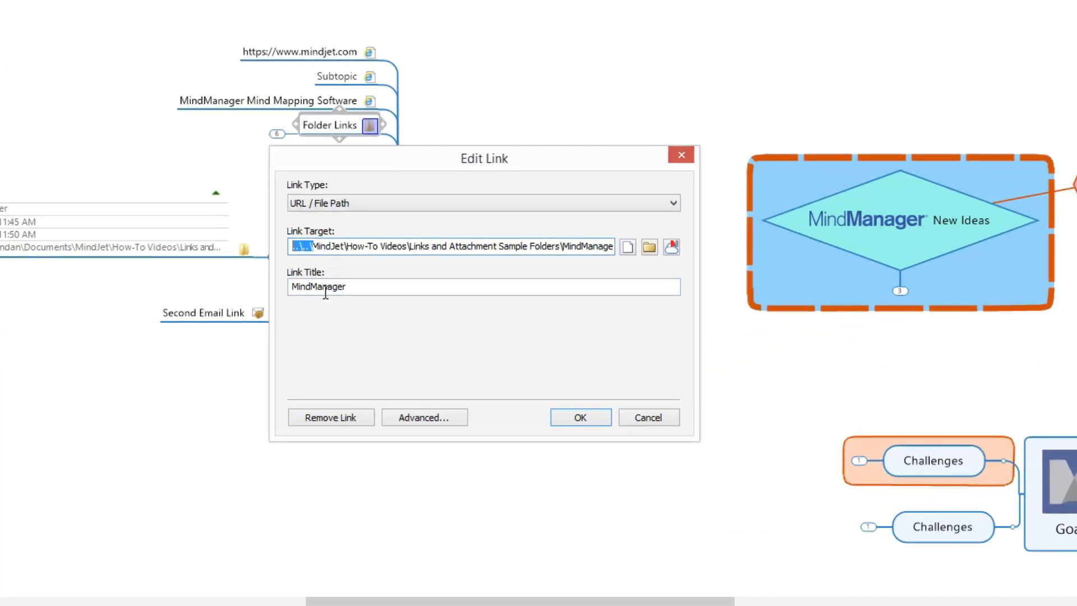
{"action": "left_click", "coordinate": [424, 417]}
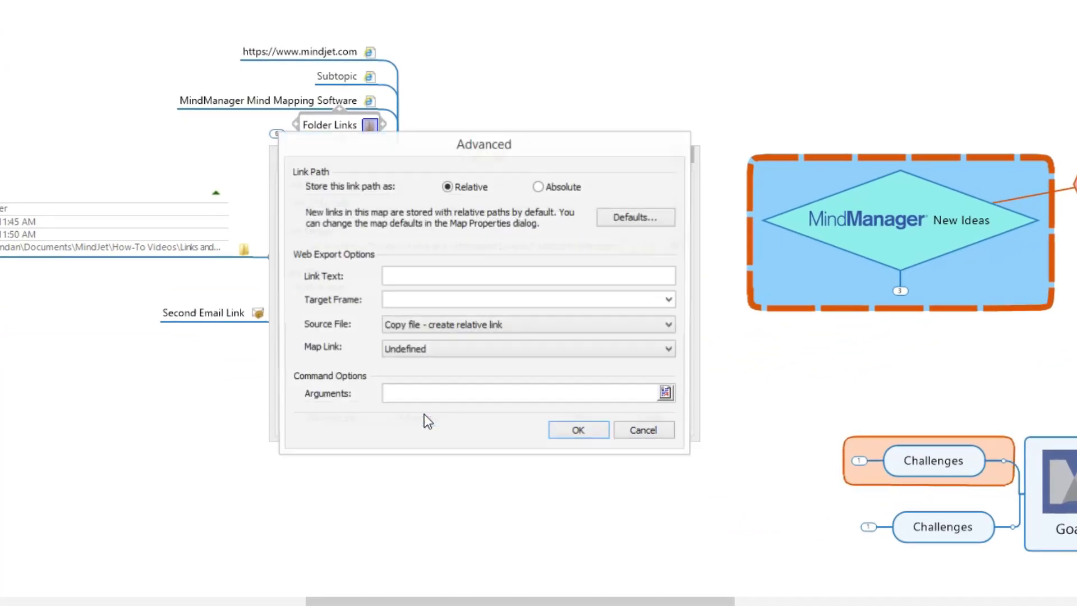
{"action": "left_click", "coordinate": [538, 188]}
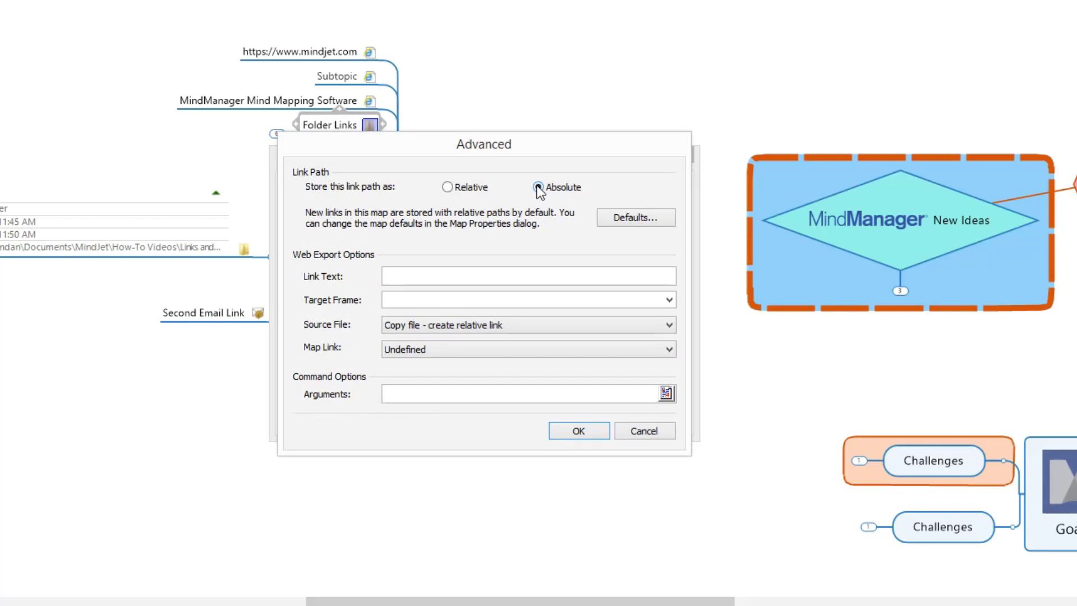
{"action": "left_click", "coordinate": [578, 431]}
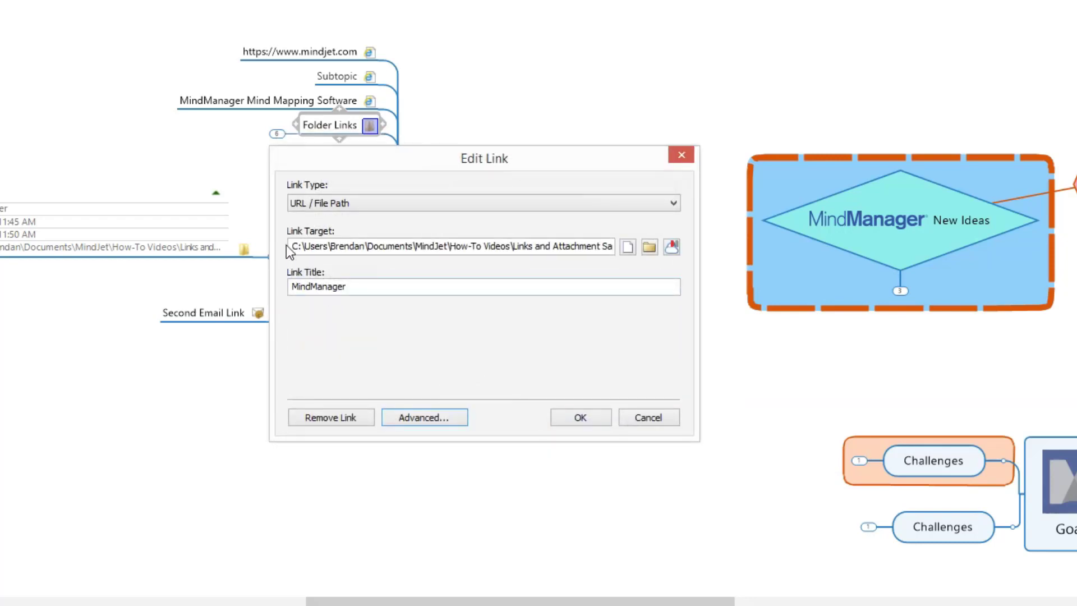
{"action": "left_click_drag", "start_coordinate": [293, 246], "coordinate": [312, 247]}
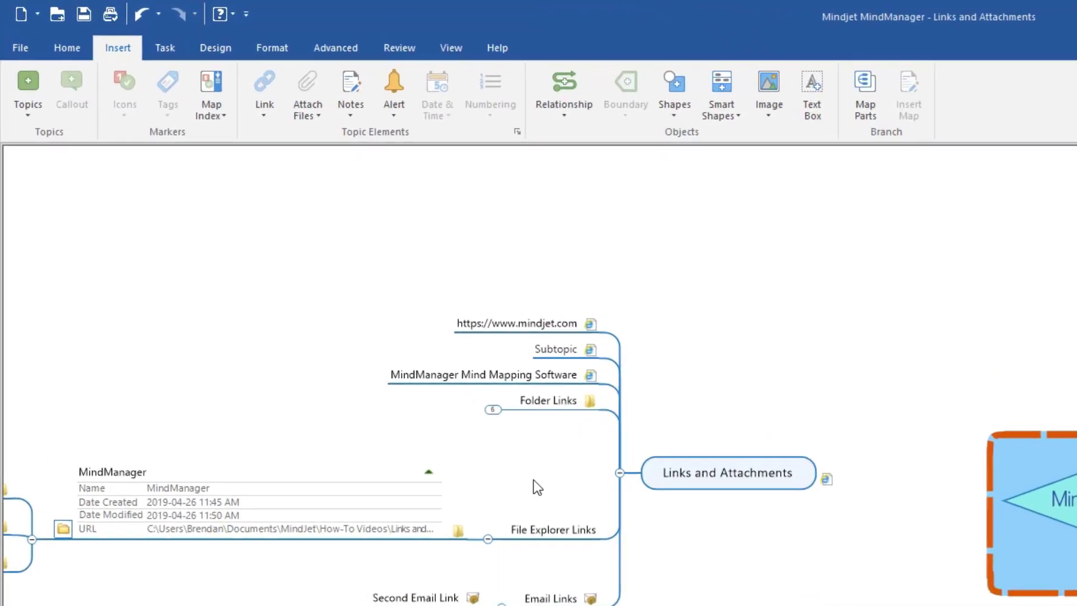
{"action": "left_click", "coordinate": [272, 125]}
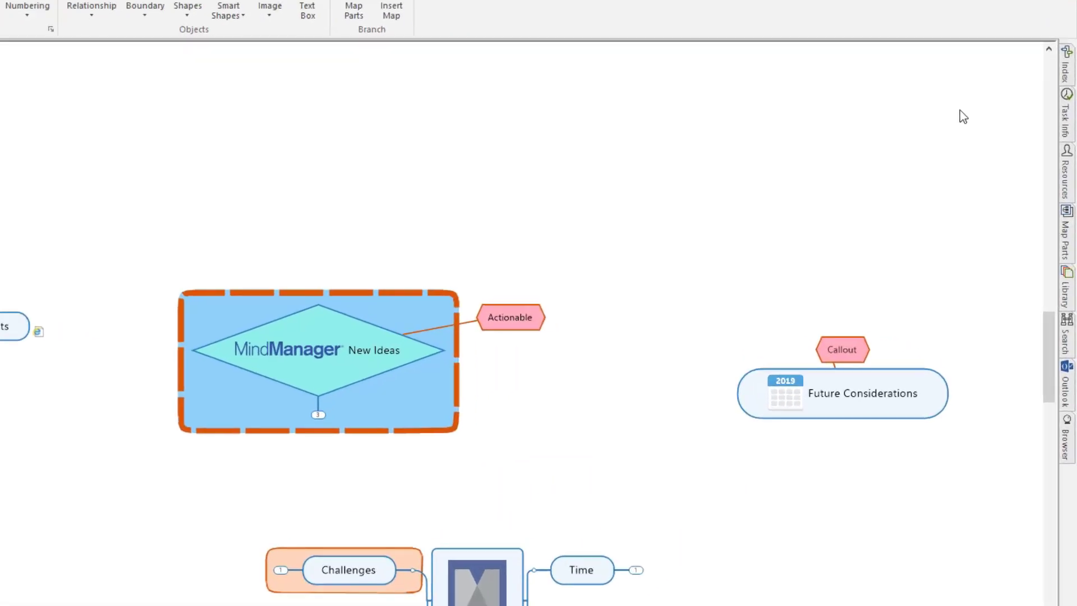
- List all links among the map index elements and jump to the MM-CaseStudy-Bunda_Mulia-FINAL-WEB.pdf topic under Case Studies
{"action": "left_click", "coordinate": [1063, 53]}
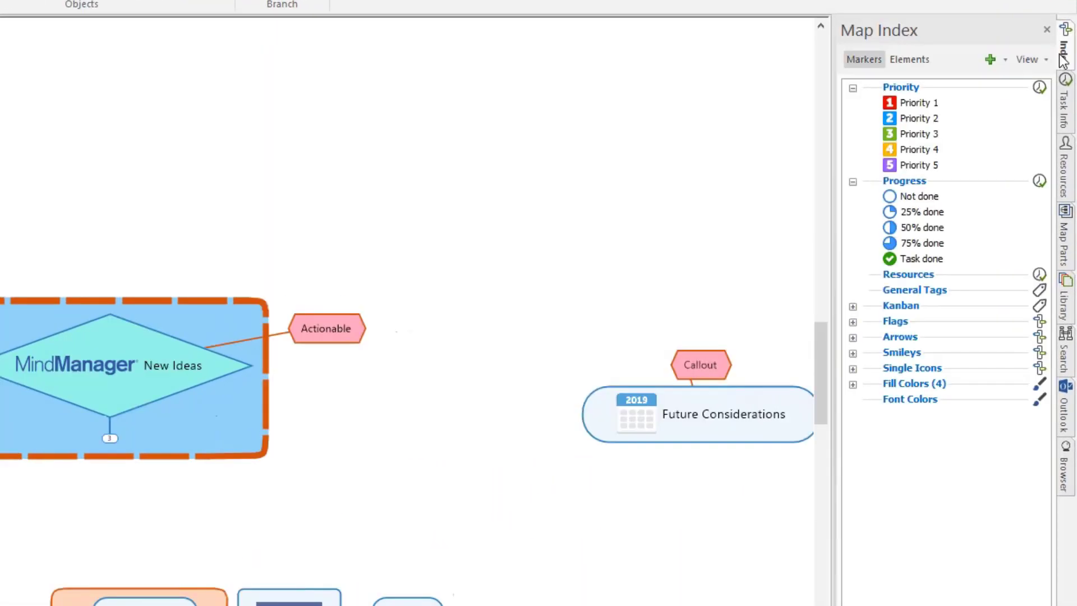
{"action": "left_click", "coordinate": [911, 59]}
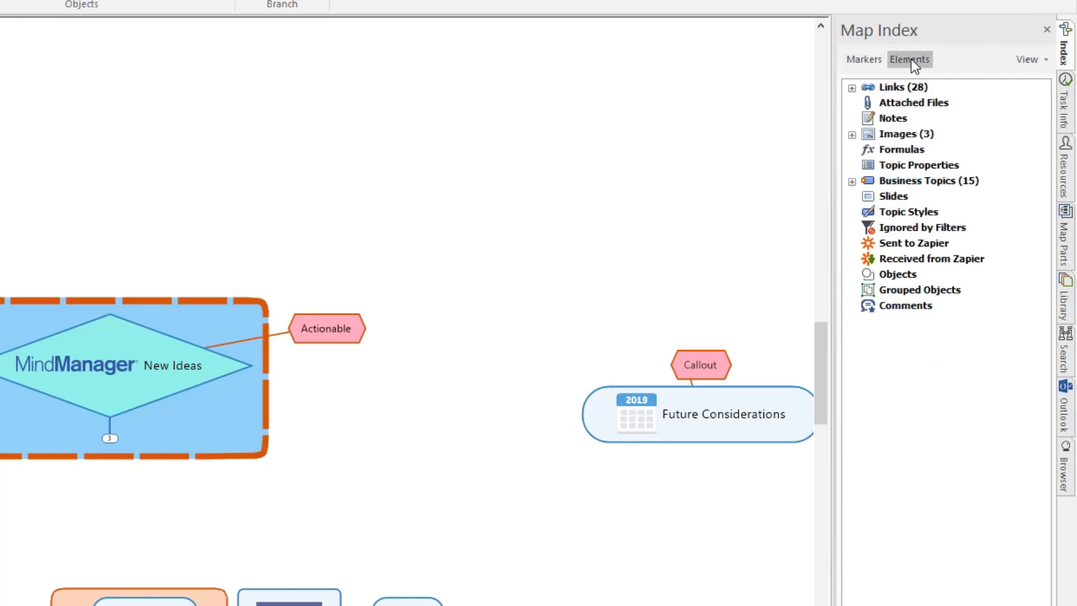
{"action": "left_click", "coordinate": [852, 88]}
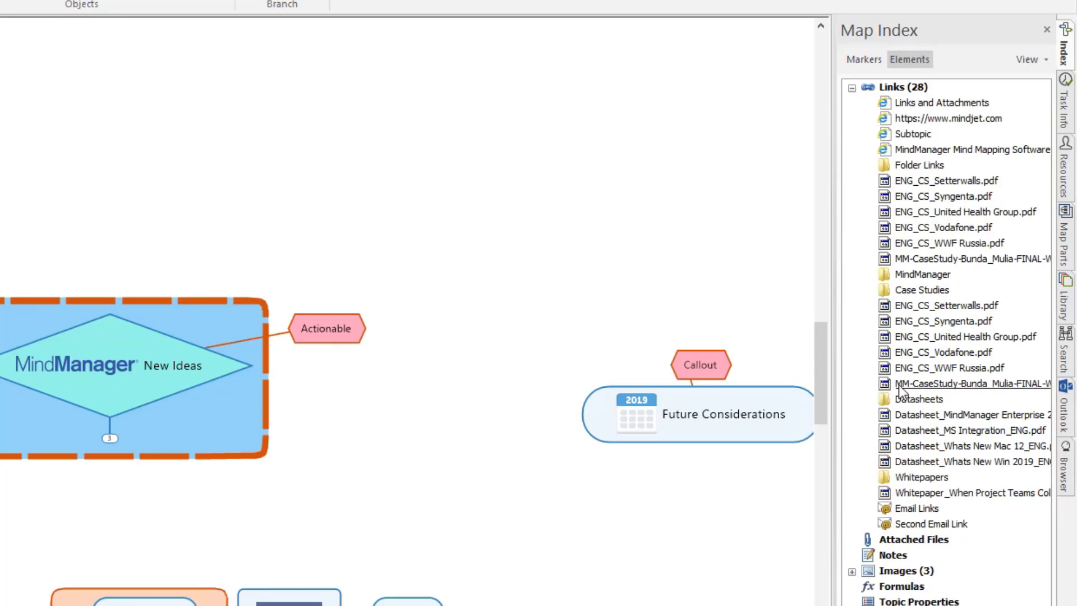
{"action": "left_click", "coordinate": [900, 385]}
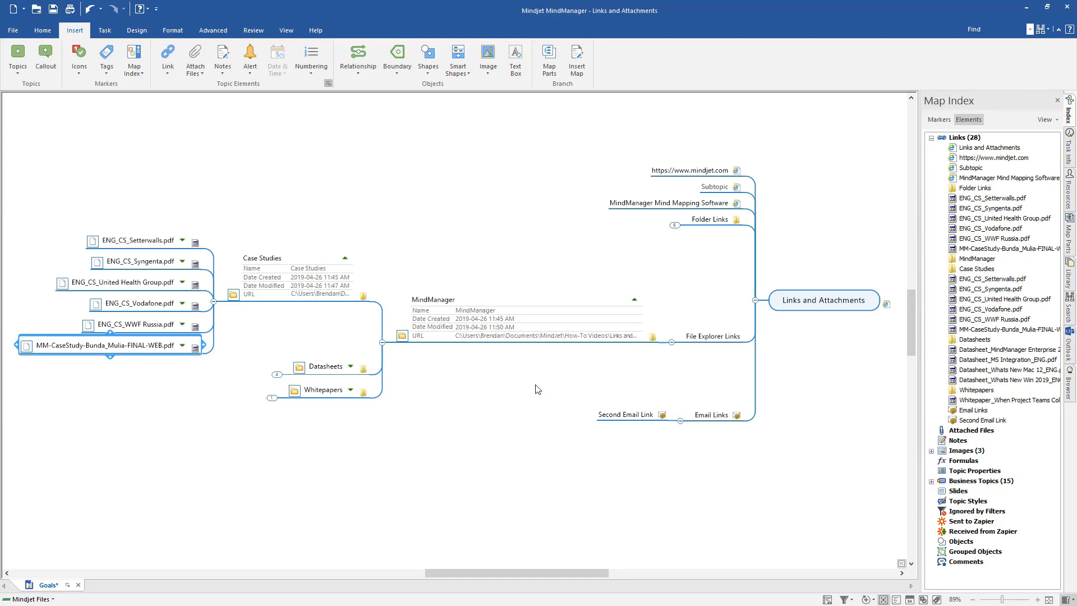